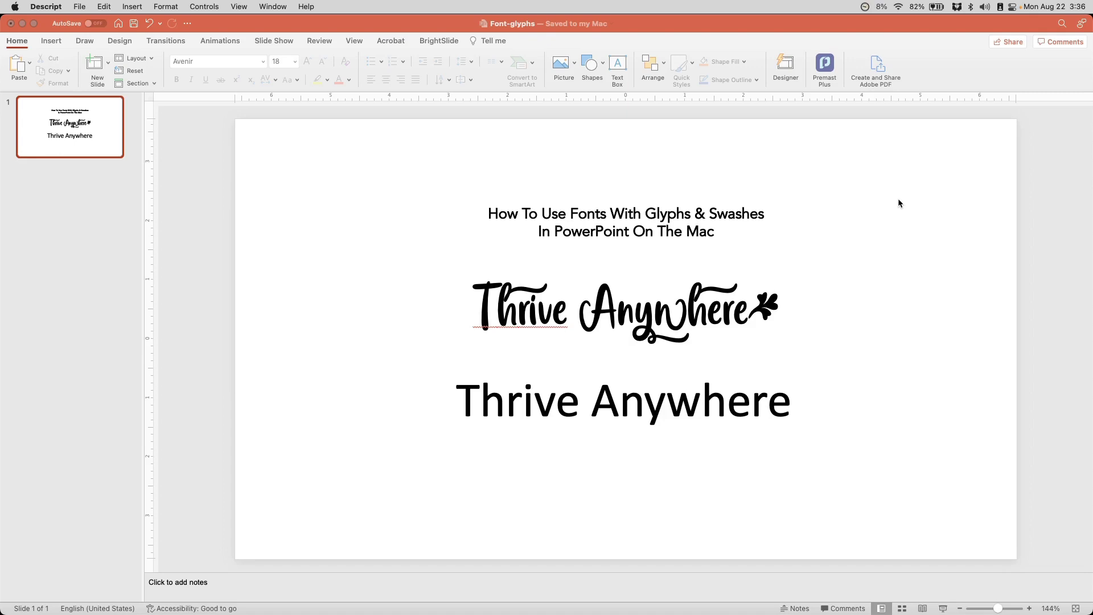
Step: Switch the whole lower 'Thrive Anywhere' text box to the Always Having Fun font
{"action": "left_click", "coordinate": [683, 302]}
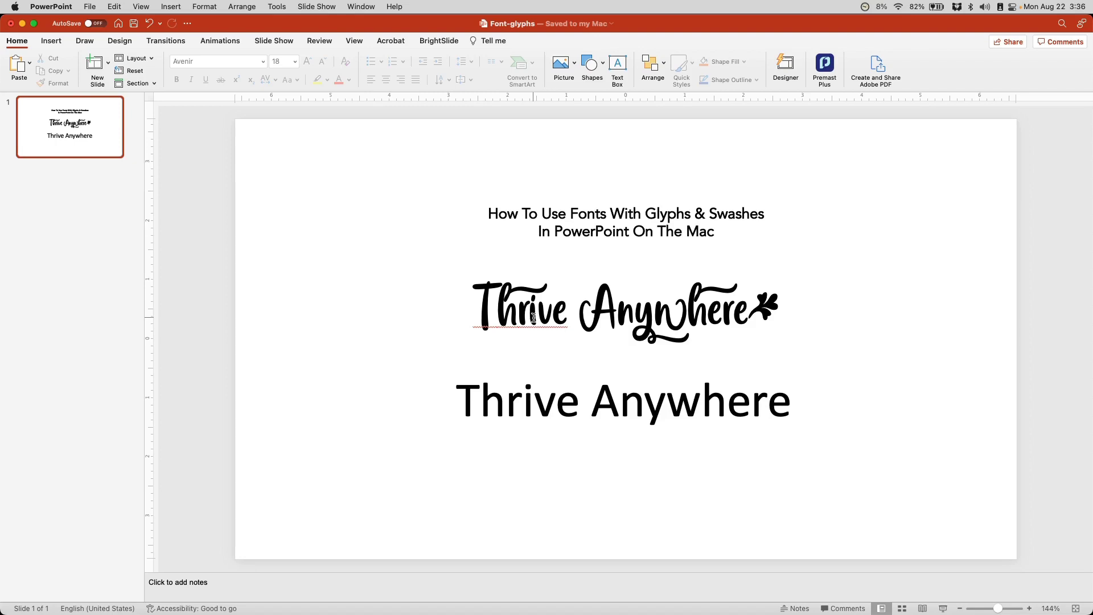
{"action": "left_click", "coordinate": [602, 409]}
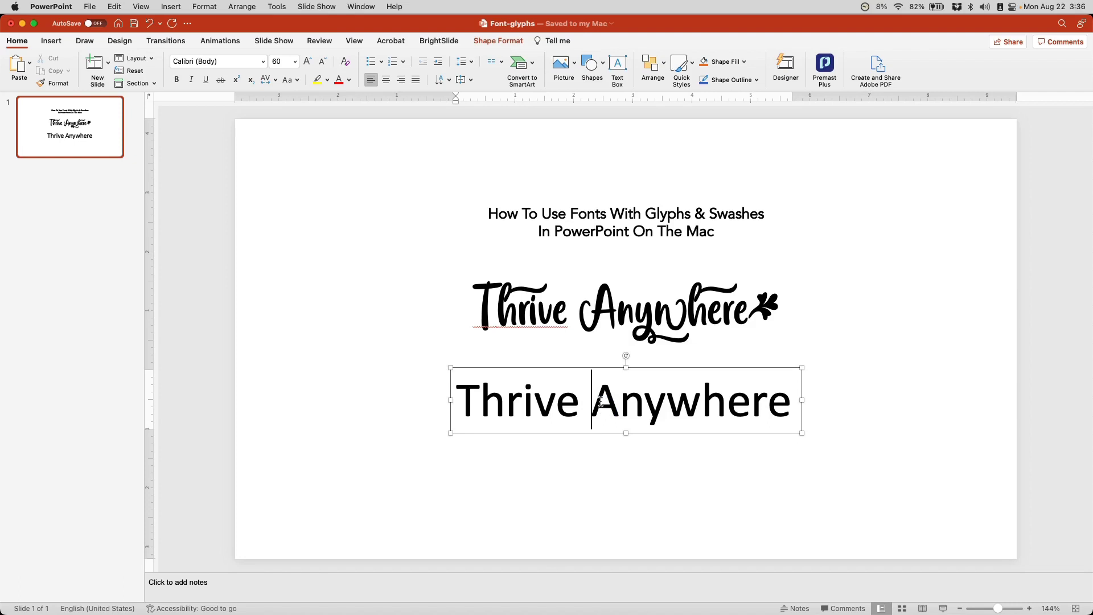
{"action": "left_click", "coordinate": [600, 367]}
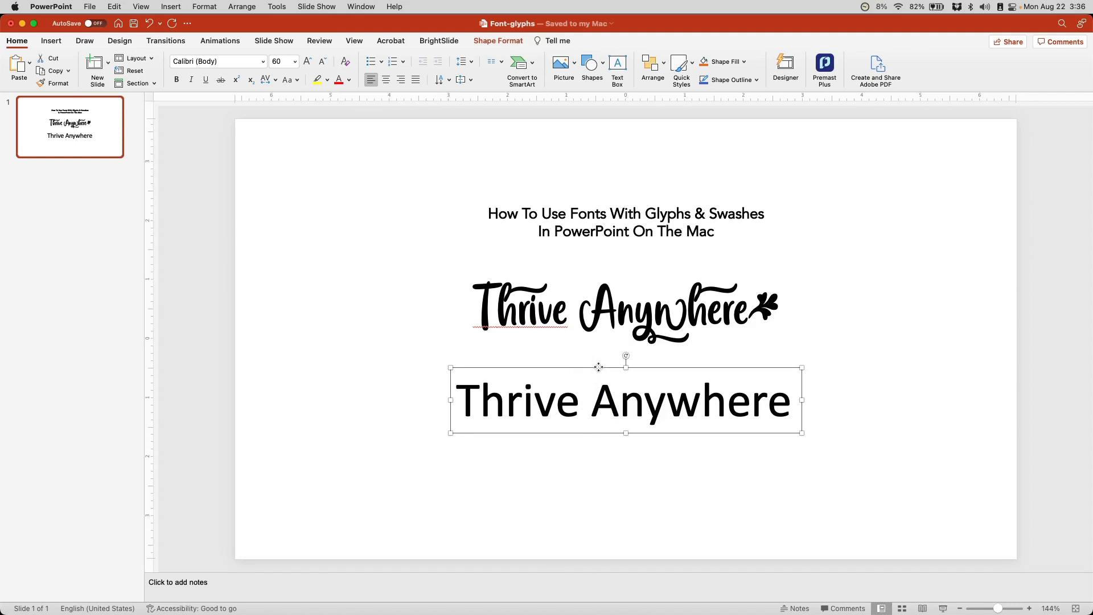
{"action": "left_click", "coordinate": [264, 62]}
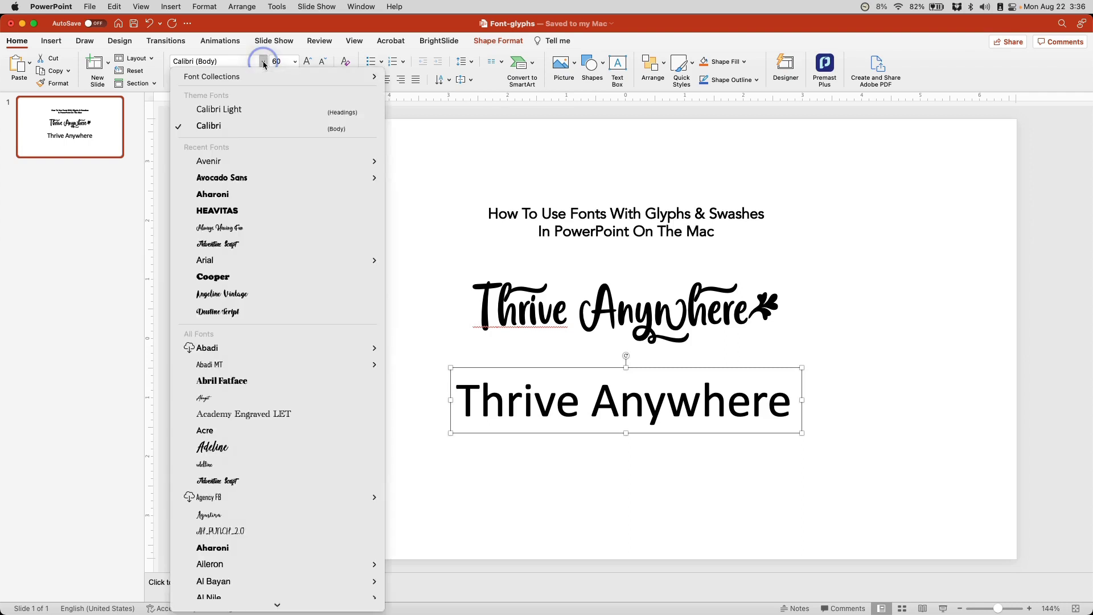
{"action": "left_click", "coordinate": [254, 229]}
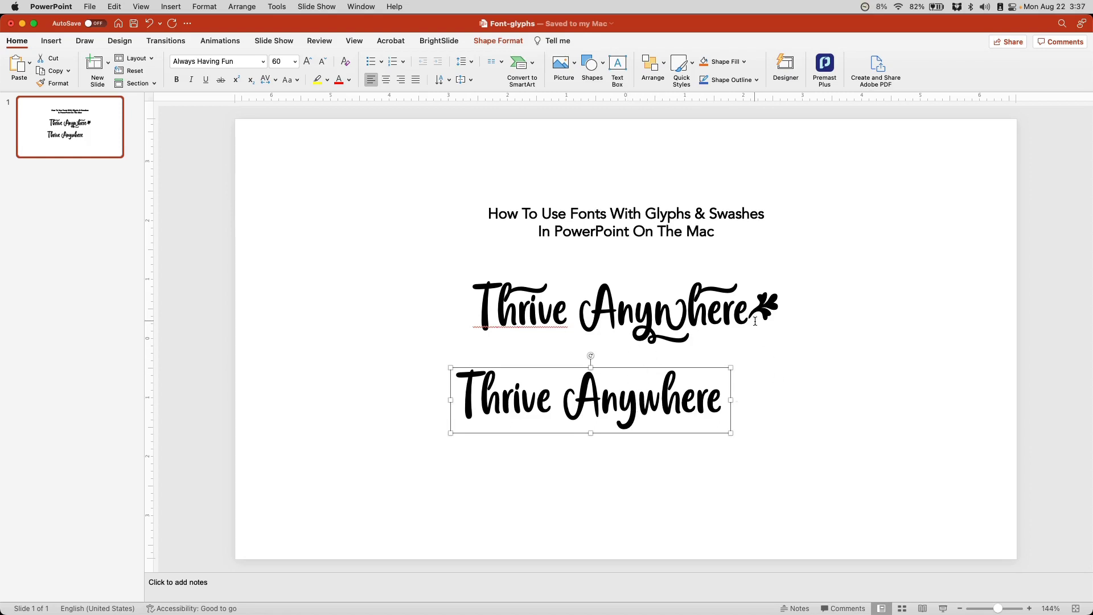
{"action": "left_click", "coordinate": [761, 303]}
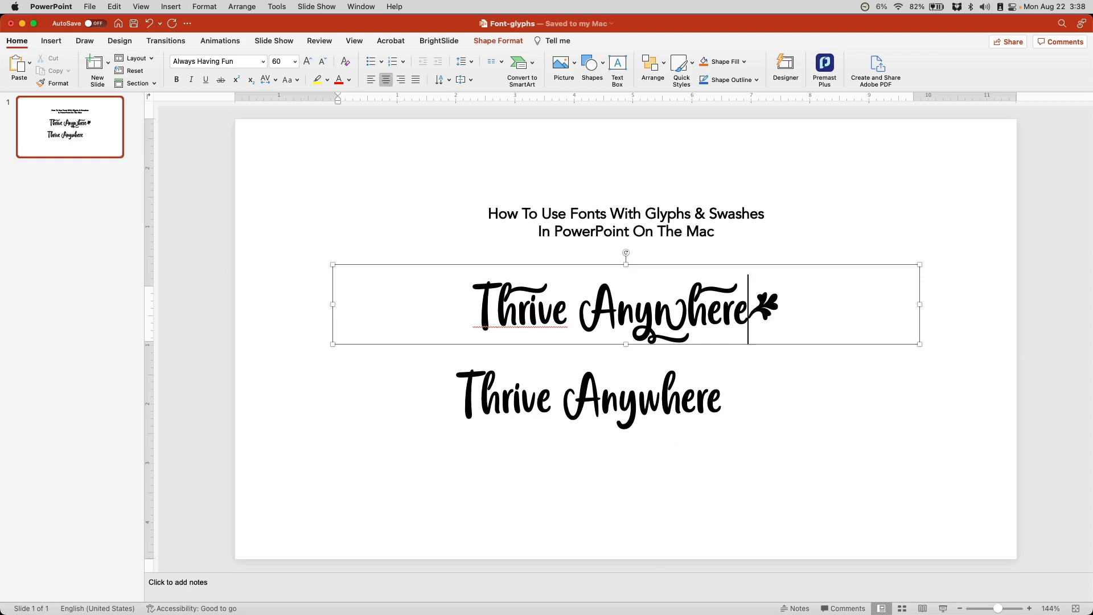
Step: Launch Font Book by searching 'font' in Spotlight
{"action": "mouse_move", "coordinate": [533, 592]}
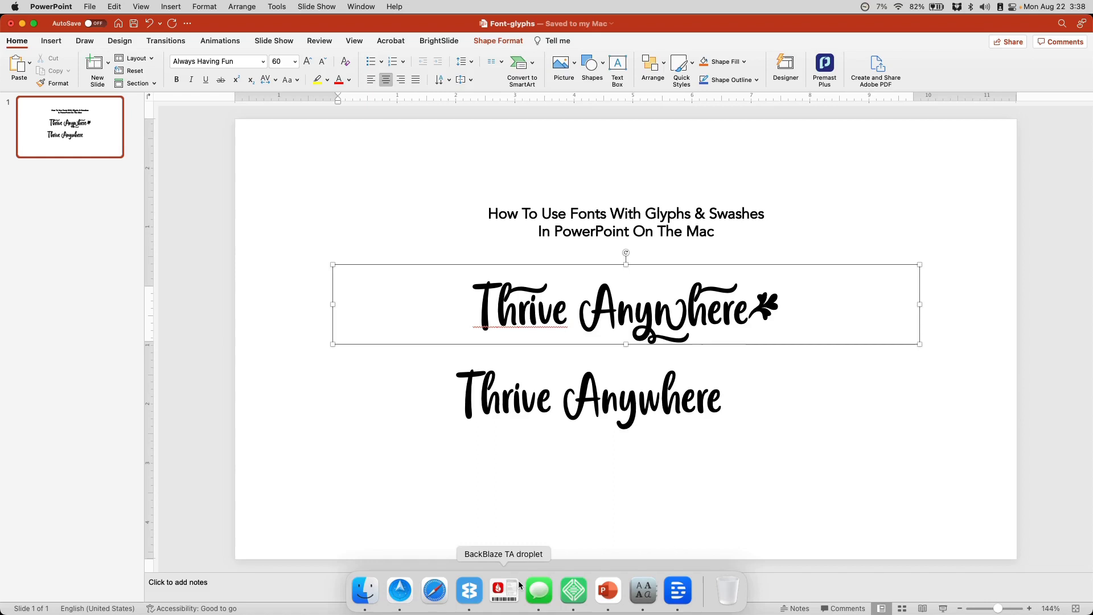
{"action": "key", "text": "super+space"}
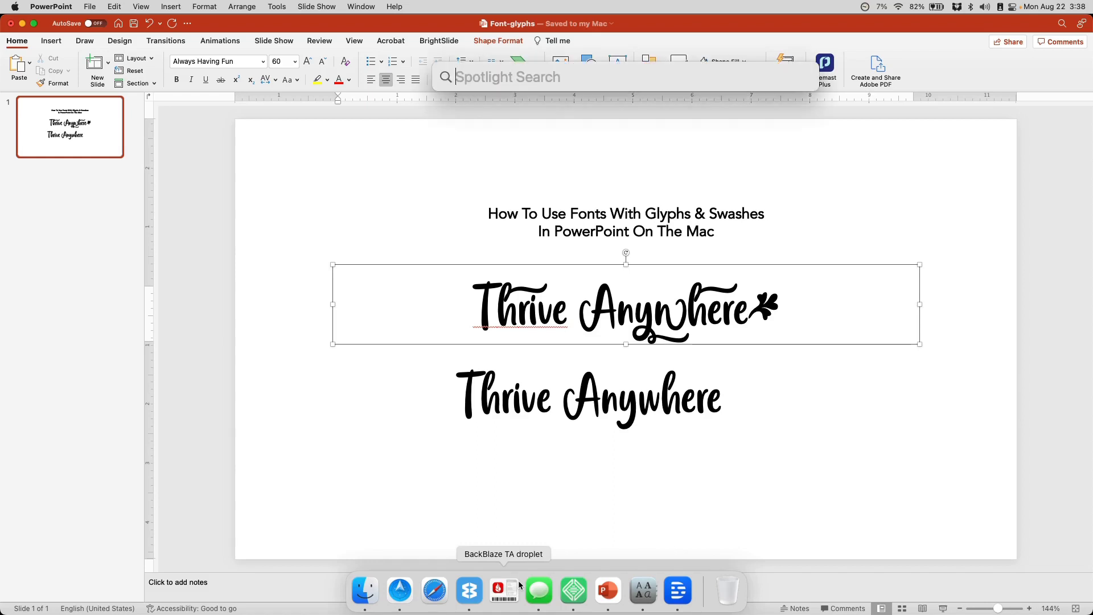
{"action": "type", "text": "fon"}
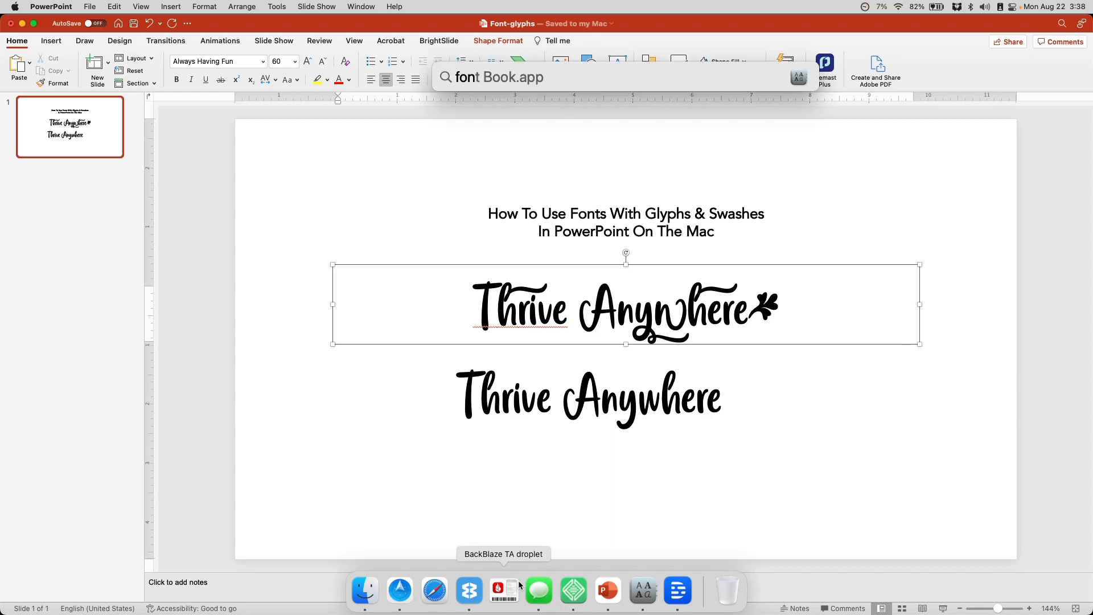
{"action": "type", "text": "t"}
{"action": "key", "text": "Return"}
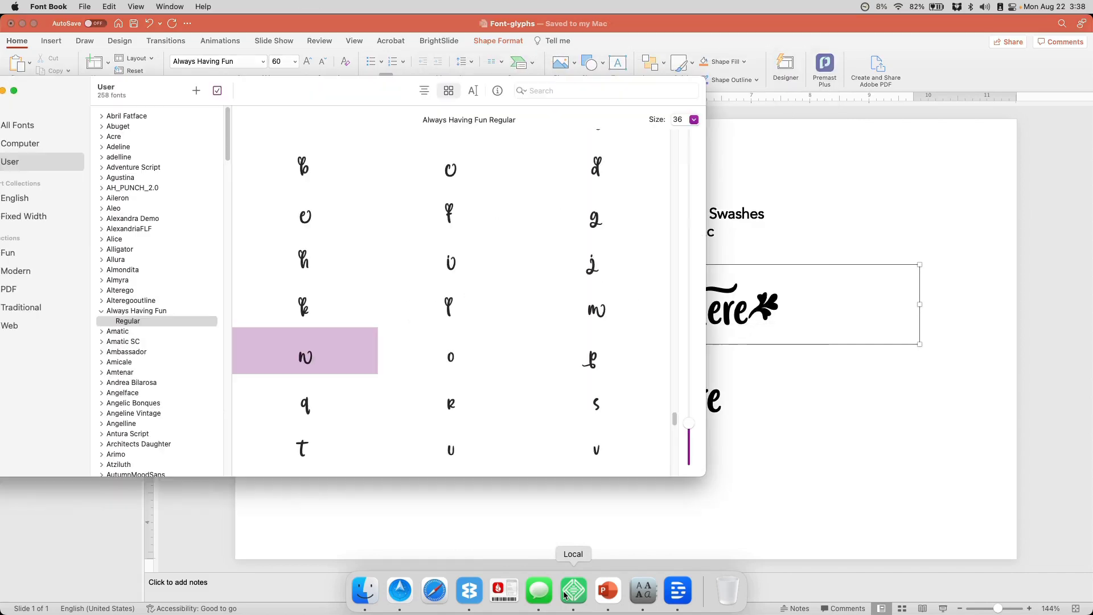
Step: Select the Always Having Fun family and its Regular face in Font Book
{"action": "left_click_drag", "start_coordinate": [361, 98], "coordinate": [431, 94]}
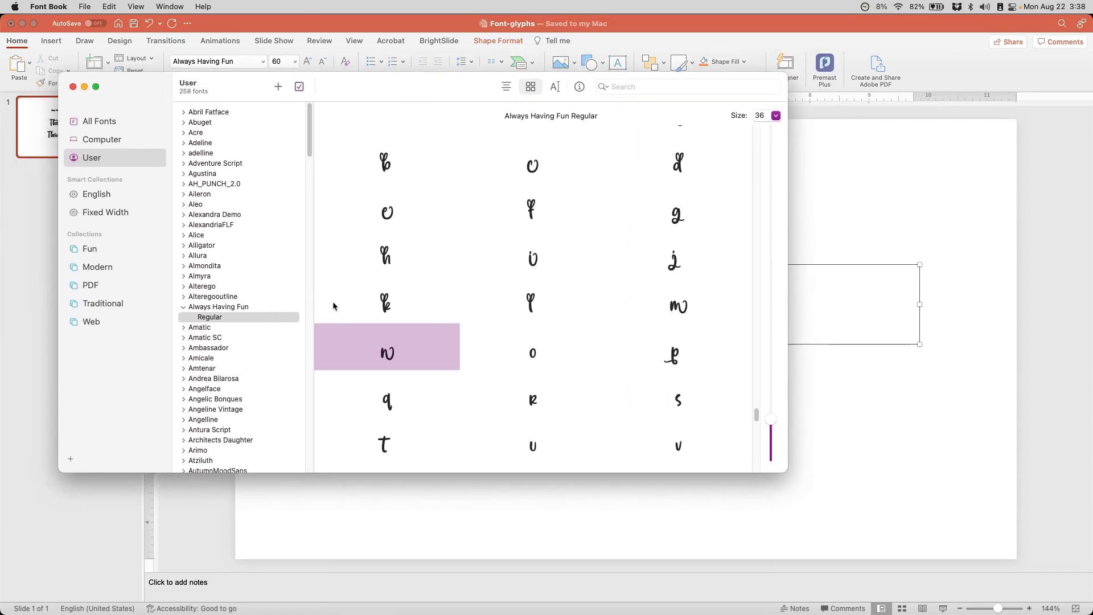
{"action": "left_click", "coordinate": [211, 307]}
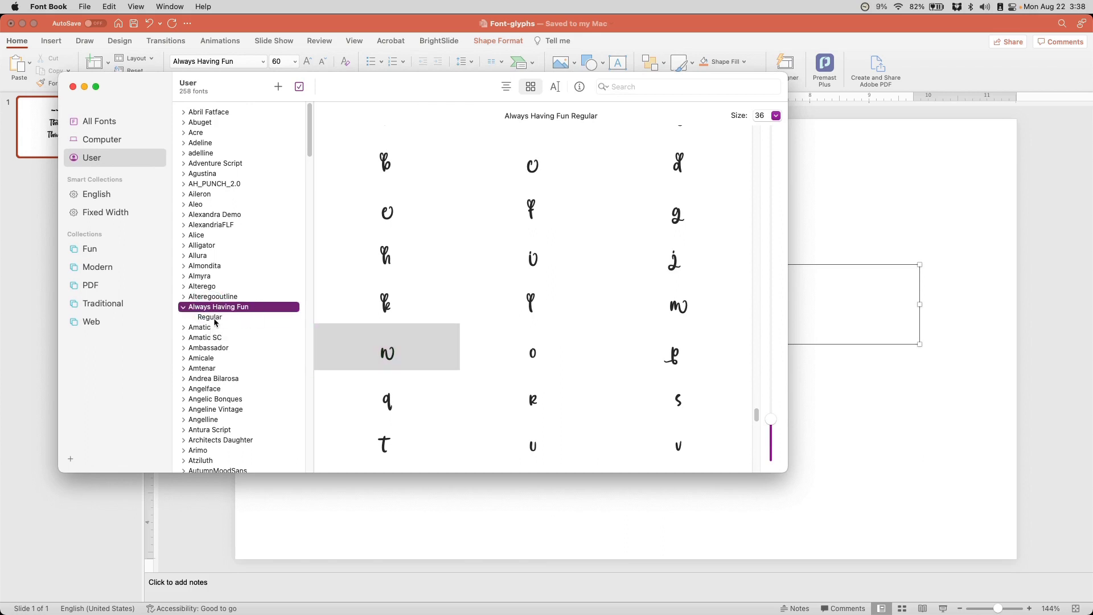
{"action": "mouse_move", "coordinate": [210, 323]}
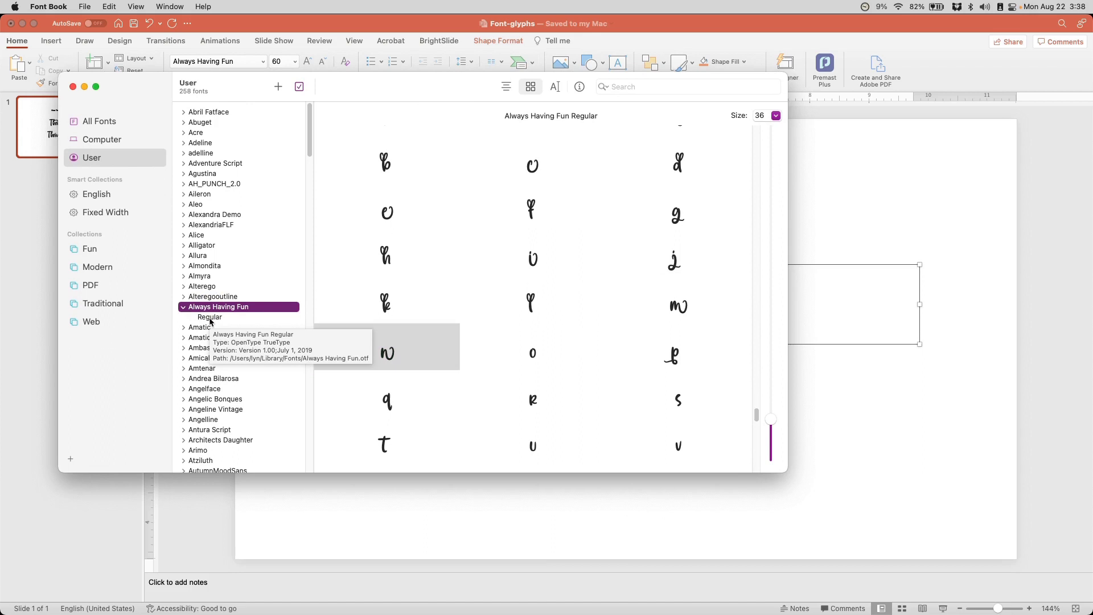
{"action": "left_click", "coordinate": [254, 298]}
{"action": "left_click", "coordinate": [252, 311]}
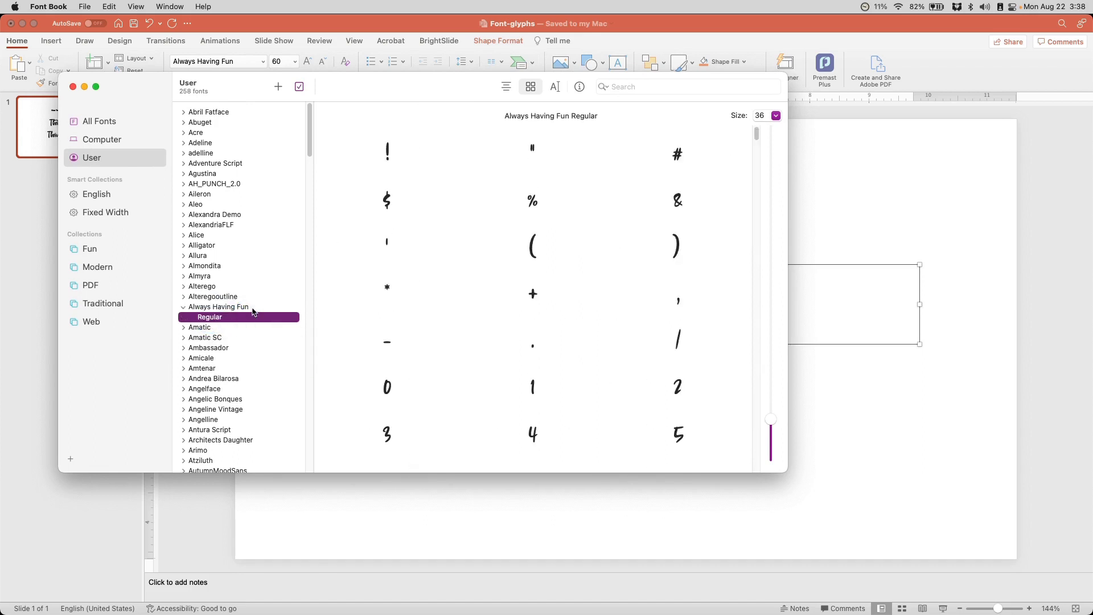
{"action": "left_click", "coordinate": [253, 308]}
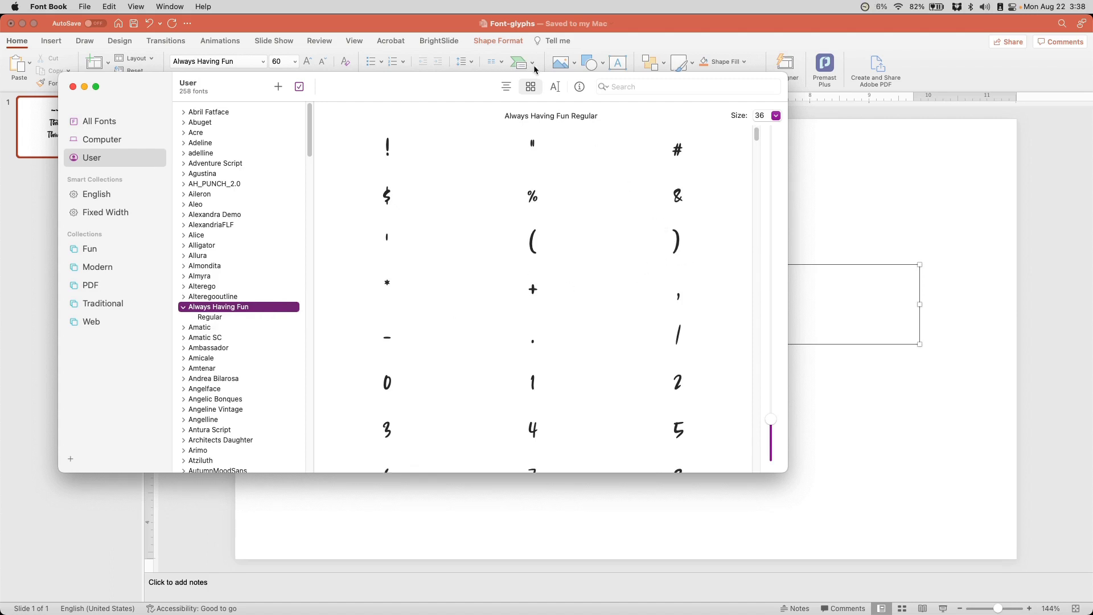
Step: Scroll the glyph grid down to the looped swash b, d, f, h and k alternates
{"action": "scroll", "coordinate": [561, 192], "scroll_direction": "down", "scroll_amount": 5}
{"action": "scroll", "coordinate": [561, 193], "scroll_direction": "down", "scroll_amount": 15}
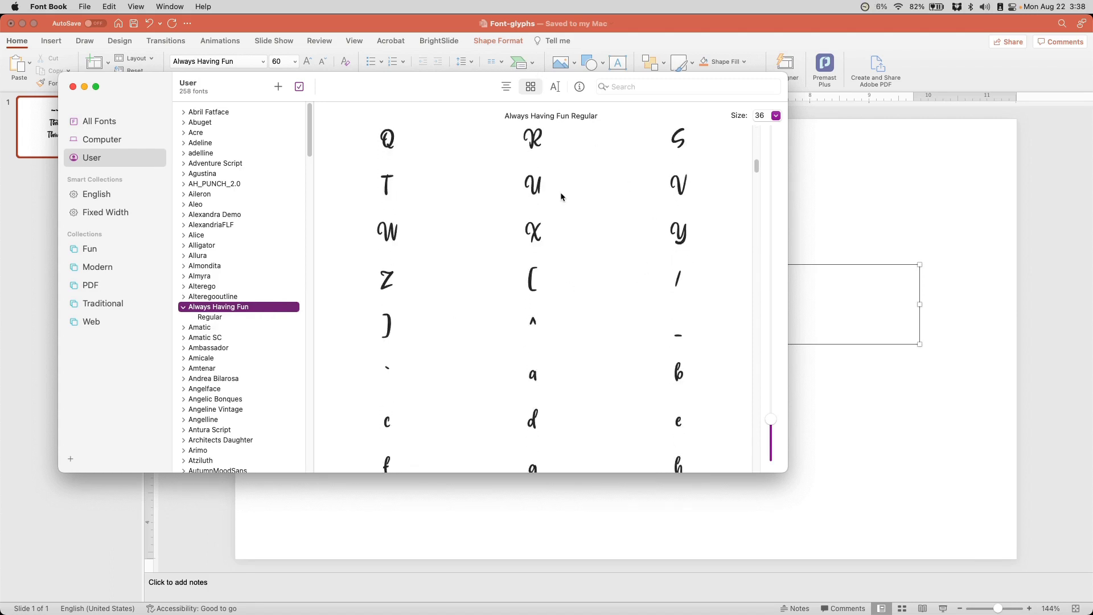
{"action": "scroll", "coordinate": [561, 192], "scroll_direction": "down", "scroll_amount": 10}
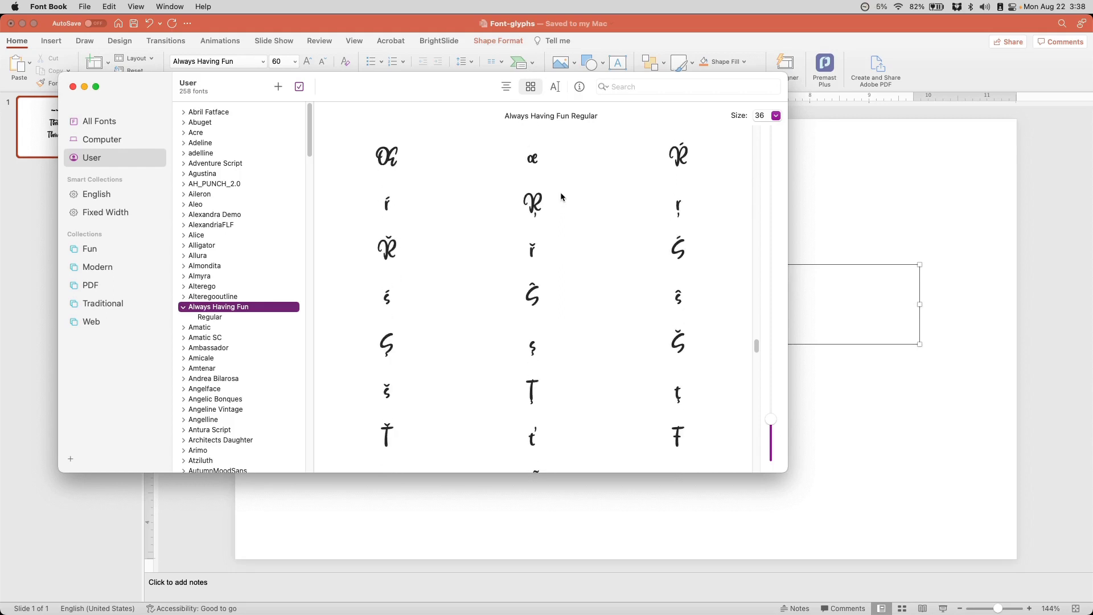
{"action": "scroll", "coordinate": [560, 192], "scroll_direction": "down", "scroll_amount": 10}
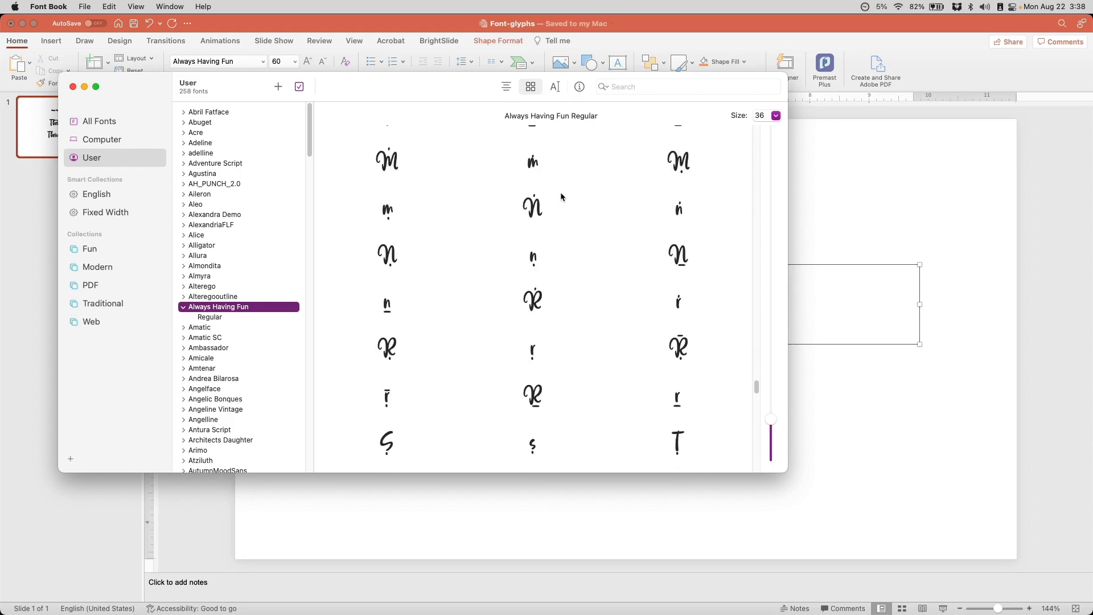
{"action": "scroll", "coordinate": [560, 193], "scroll_direction": "down", "scroll_amount": 8}
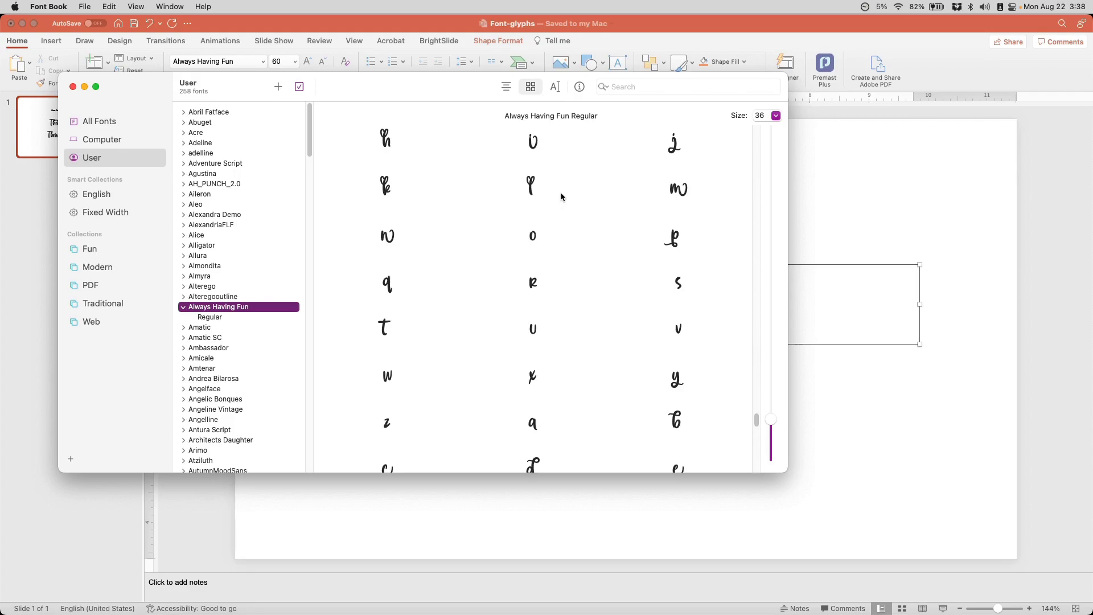
{"action": "scroll", "coordinate": [560, 196], "scroll_direction": "down", "scroll_amount": 5}
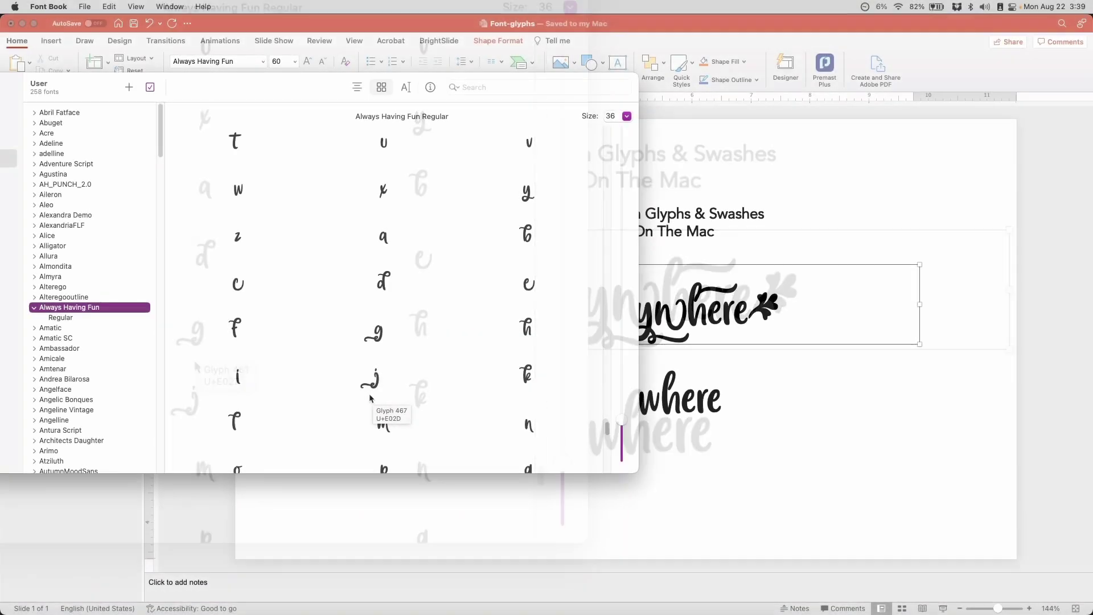
{"action": "scroll", "coordinate": [370, 397], "scroll_direction": "down", "scroll_amount": 5}
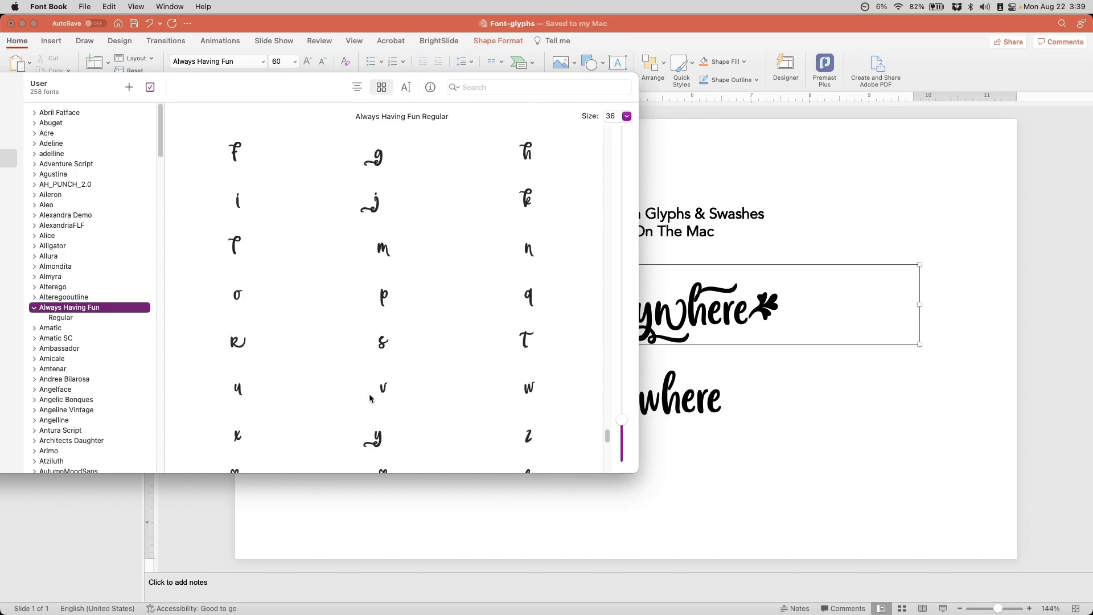
{"action": "scroll", "coordinate": [371, 397], "scroll_direction": "down", "scroll_amount": 1}
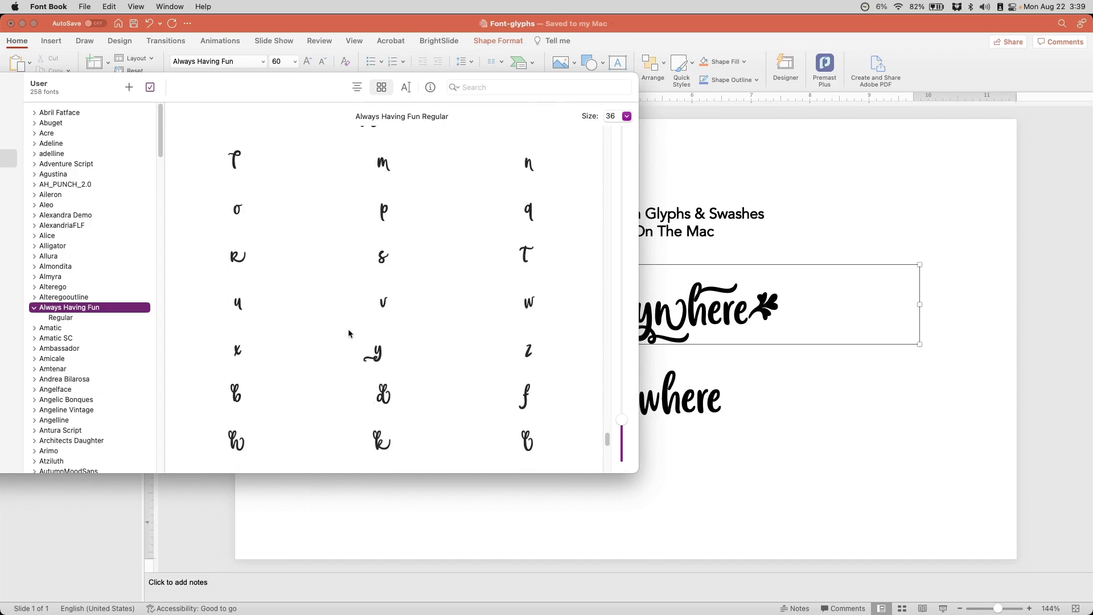
{"action": "scroll", "coordinate": [253, 382], "scroll_direction": "down", "scroll_amount": 1}
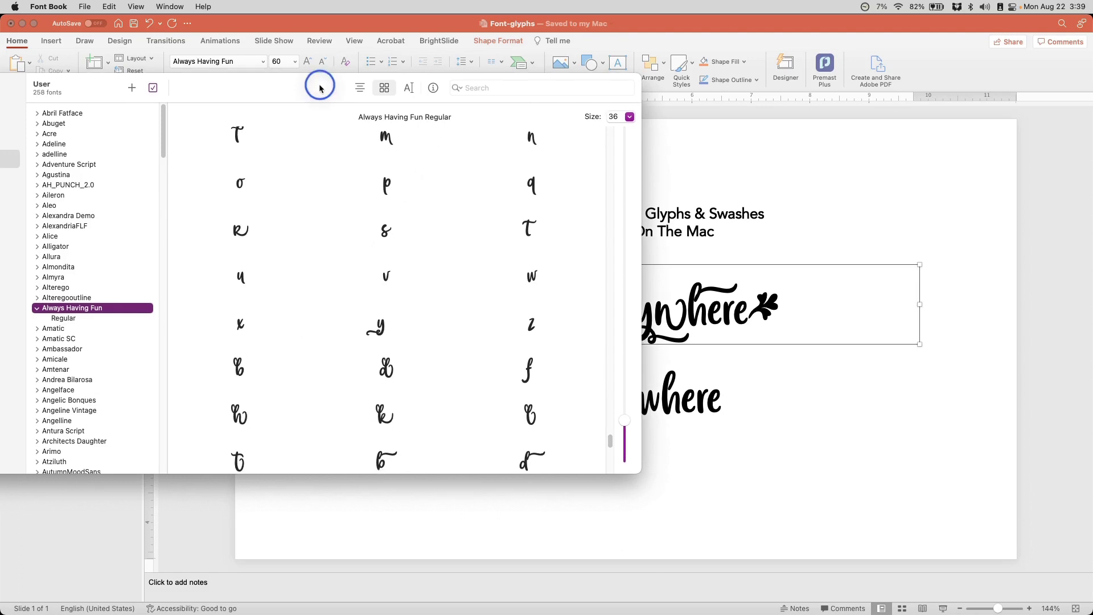
Step: Move Font Book to the screen's left, set glyph size to 24 and widen the window
{"action": "left_click_drag", "start_coordinate": [320, 88], "coordinate": [910, 29]}
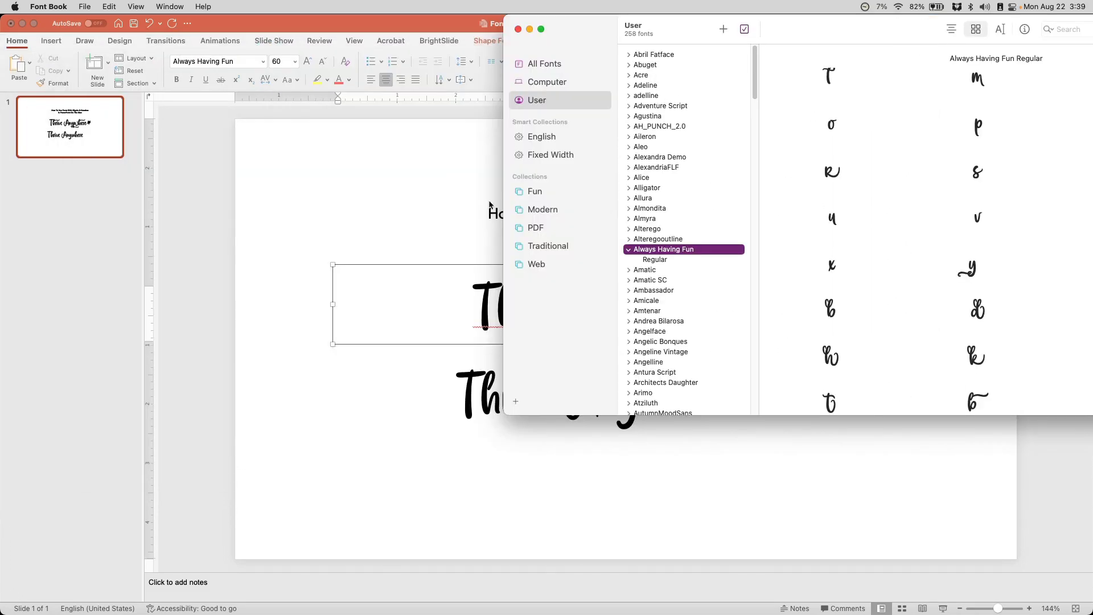
{"action": "left_click_drag", "start_coordinate": [507, 192], "coordinate": [761, 184]}
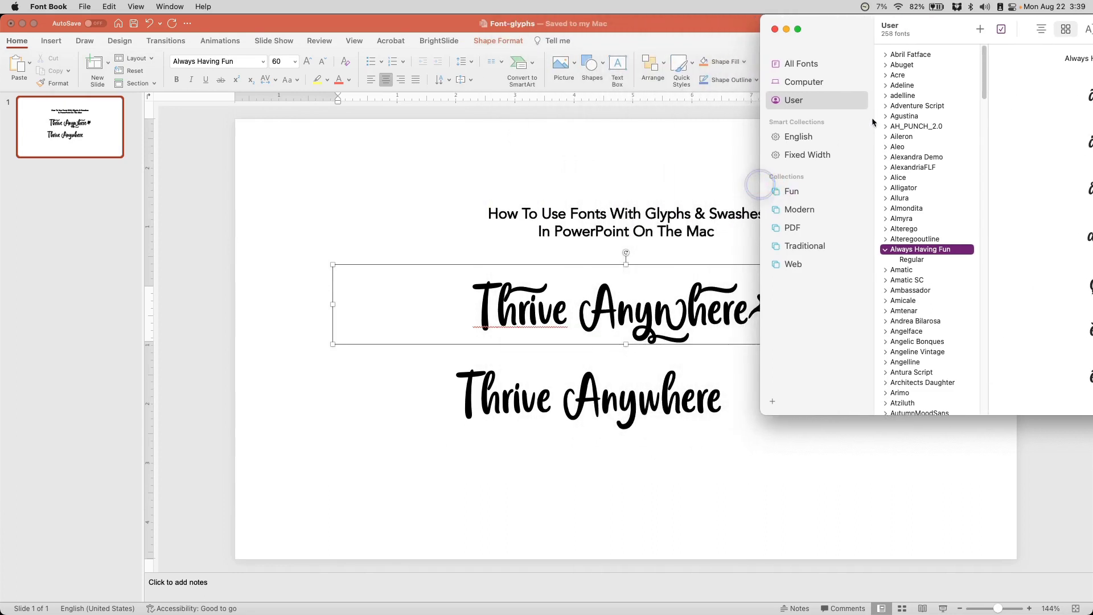
{"action": "left_click_drag", "start_coordinate": [943, 19], "coordinate": [145, 89]}
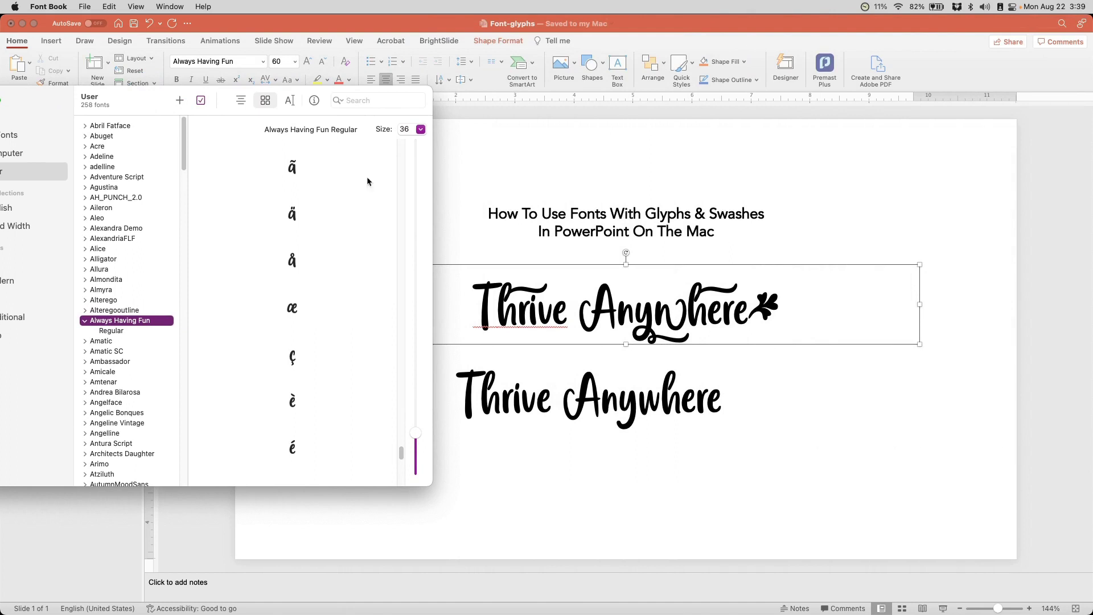
{"action": "left_click", "coordinate": [421, 130]}
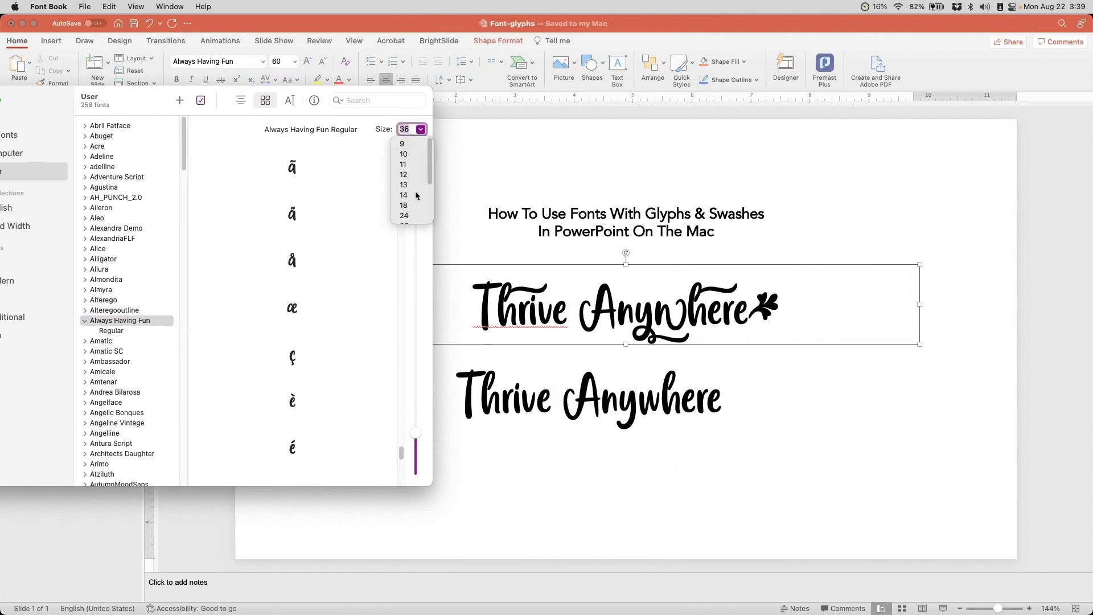
{"action": "left_click", "coordinate": [410, 215]}
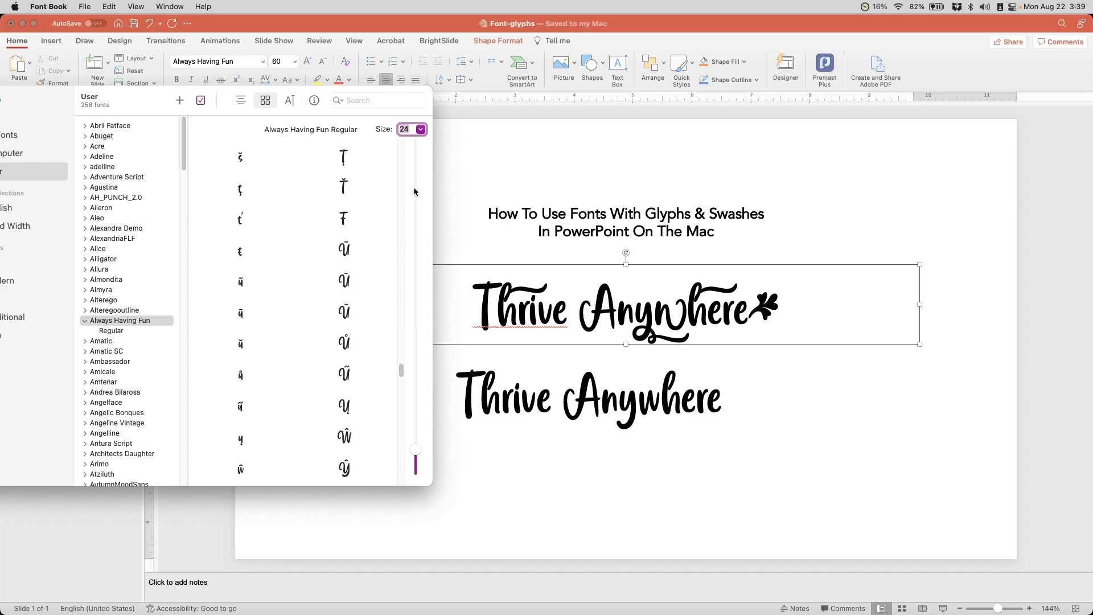
{"action": "left_click_drag", "start_coordinate": [435, 188], "coordinate": [449, 188]}
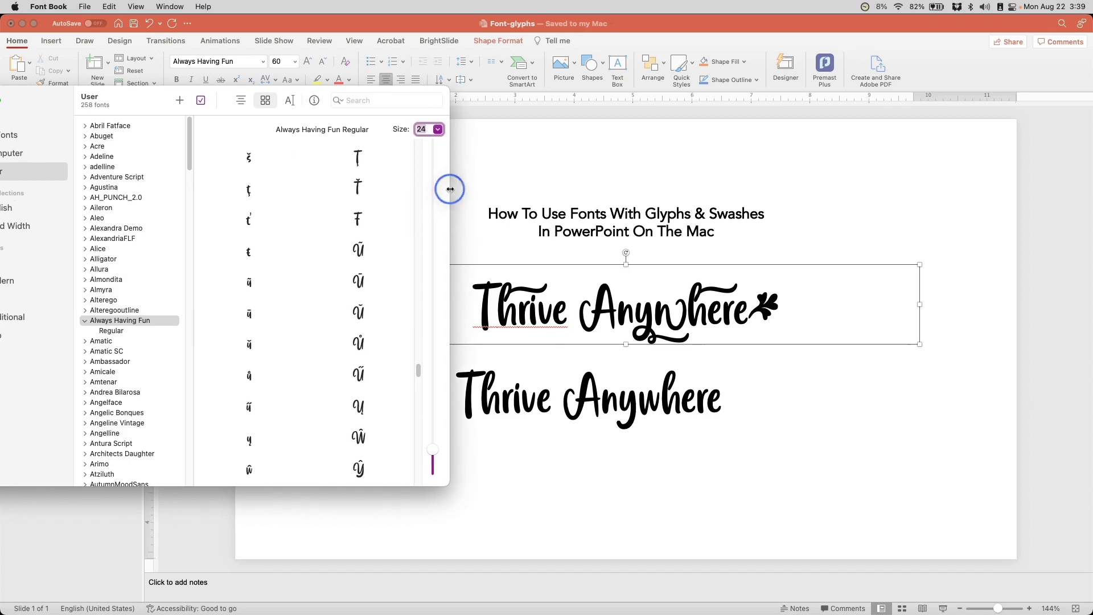
Step: Scroll to the swash lowercase alternates, including the looped y (Glyph 479, U+E039)
{"action": "scroll", "coordinate": [318, 382], "scroll_direction": "down", "scroll_amount": 5}
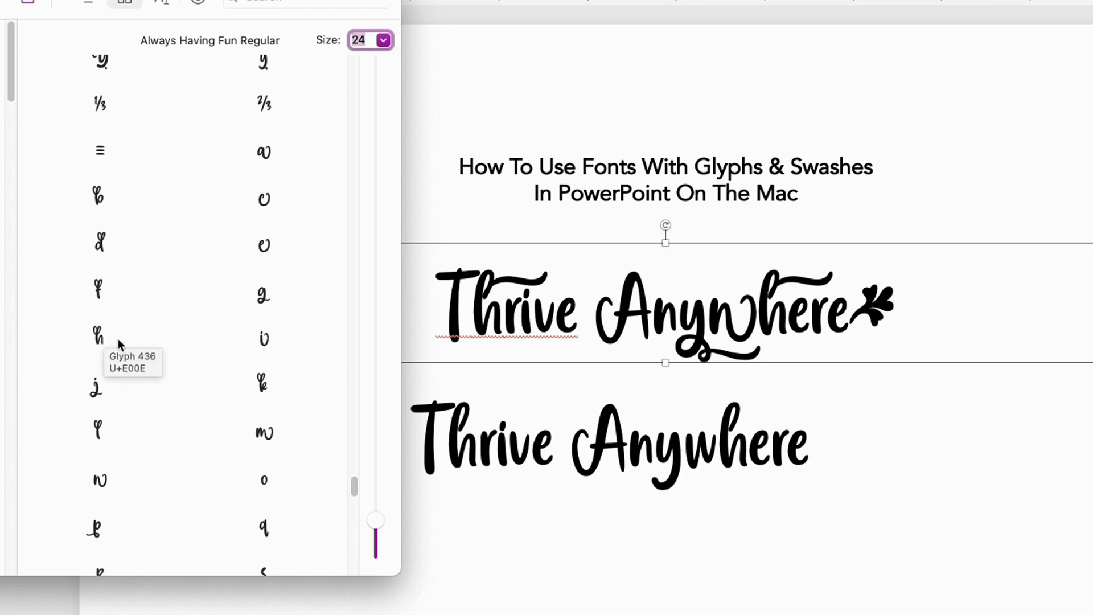
{"action": "scroll", "coordinate": [156, 436], "scroll_direction": "down", "scroll_amount": 5}
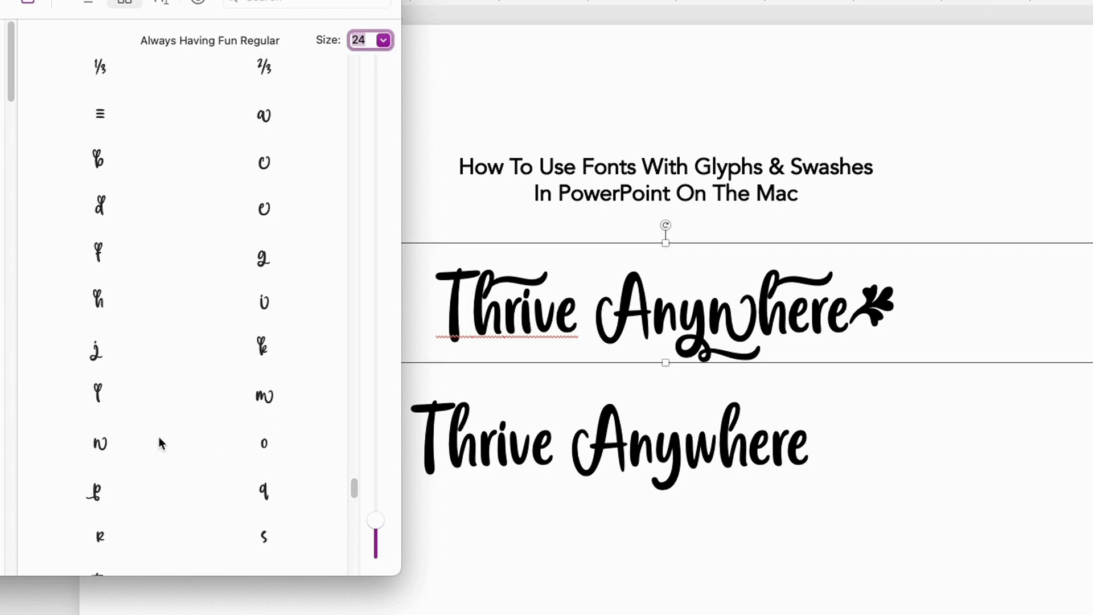
{"action": "scroll", "coordinate": [159, 438], "scroll_direction": "down", "scroll_amount": 3}
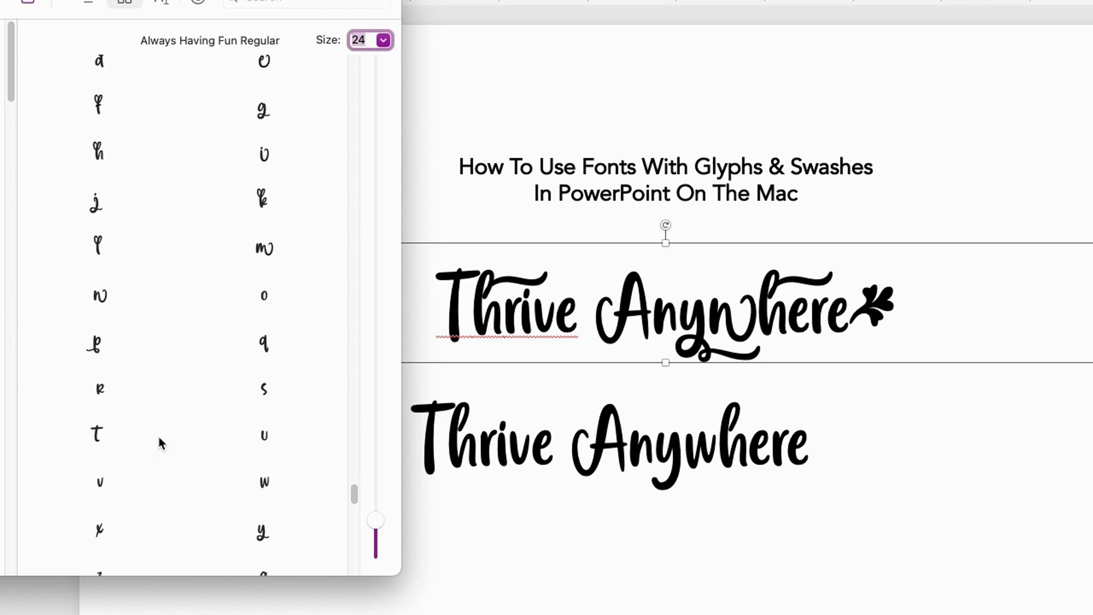
{"action": "scroll", "coordinate": [159, 437], "scroll_direction": "down", "scroll_amount": 3}
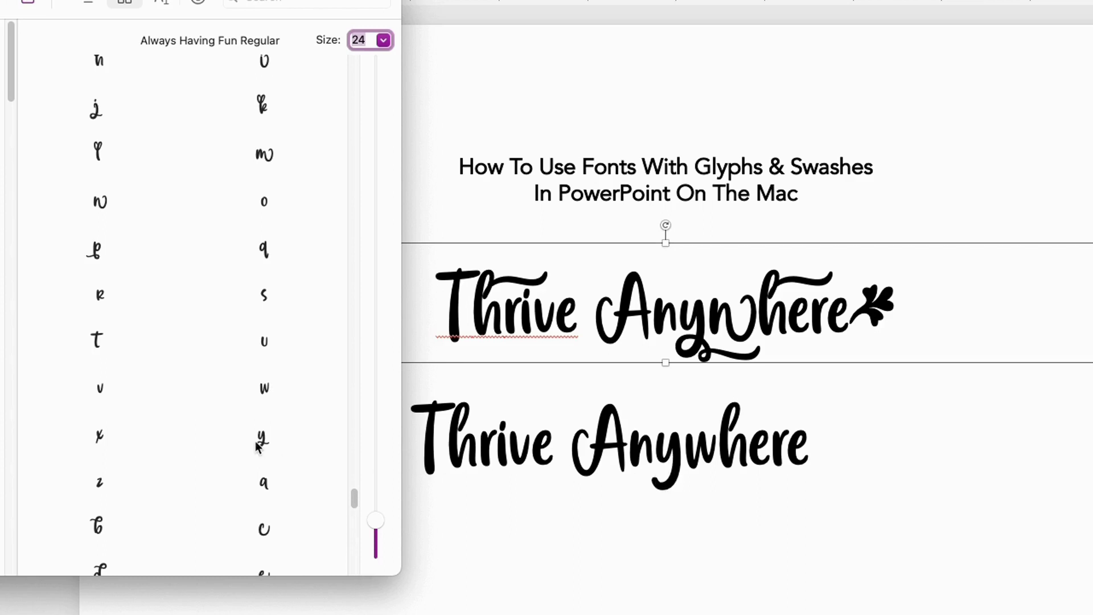
{"action": "scroll", "coordinate": [257, 447], "scroll_direction": "down", "scroll_amount": 5}
{"action": "scroll", "coordinate": [256, 446], "scroll_direction": "down", "scroll_amount": 3}
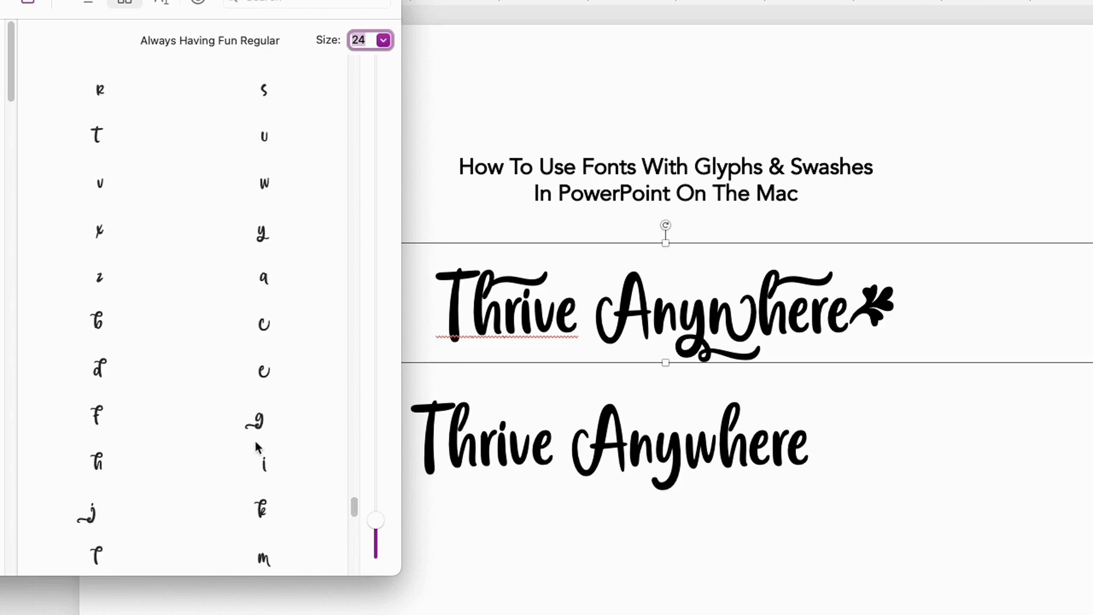
{"action": "scroll", "coordinate": [258, 447], "scroll_direction": "down", "scroll_amount": 9}
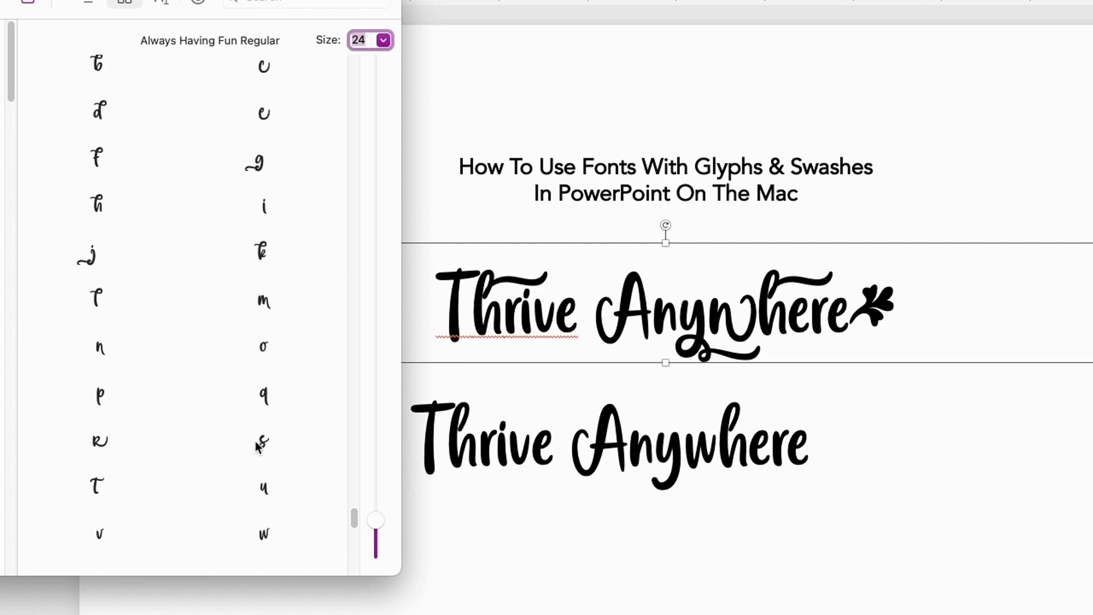
{"action": "scroll", "coordinate": [255, 442], "scroll_direction": "down", "scroll_amount": 1}
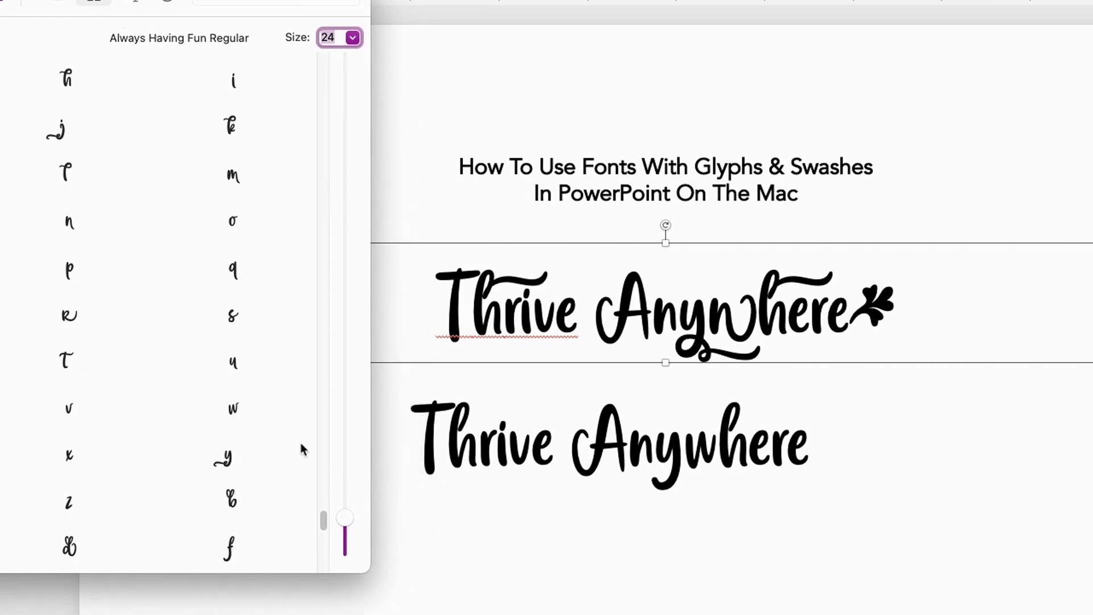
{"action": "scroll", "coordinate": [141, 431], "scroll_direction": "up", "scroll_amount": 1}
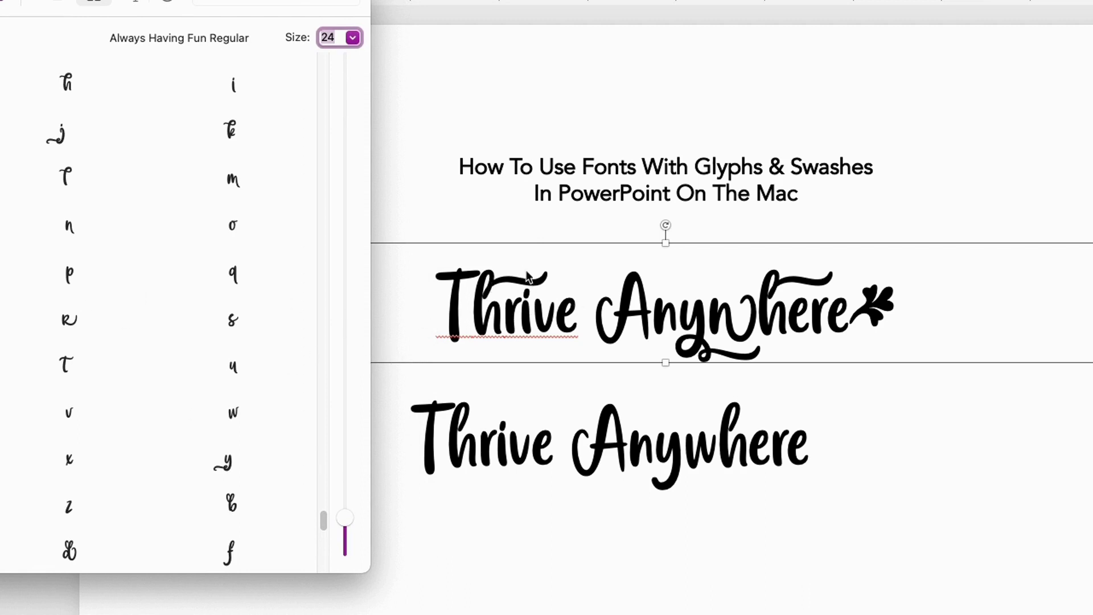
Step: Take the swash h glyph from Font Book's grid and return to the PowerPoint slide
{"action": "left_click", "coordinate": [70, 81]}
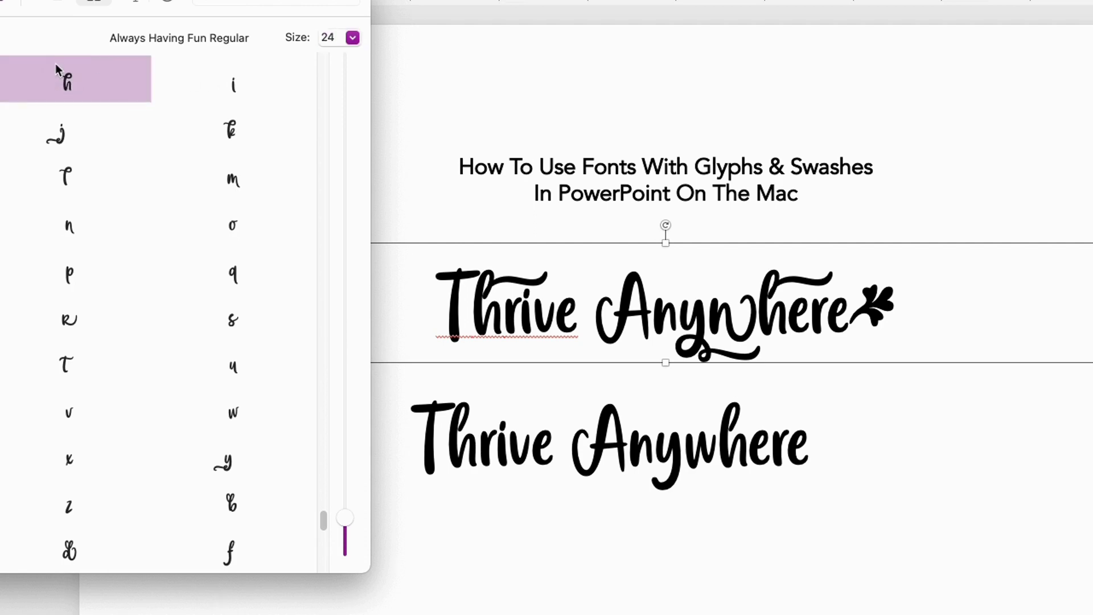
{"action": "left_click", "coordinate": [56, 0]}
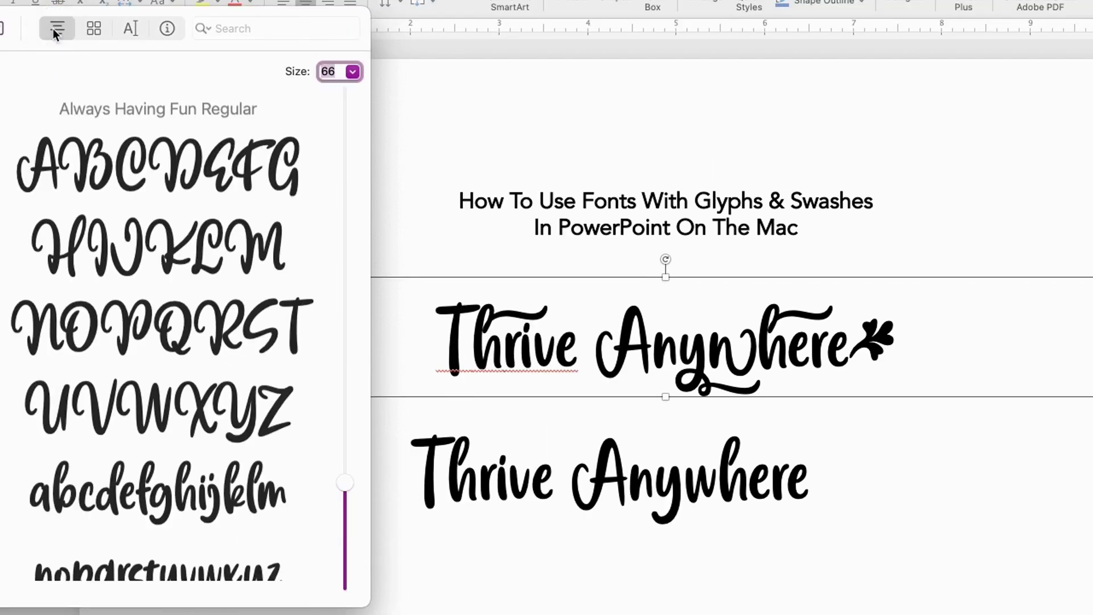
{"action": "left_click", "coordinate": [95, 30]}
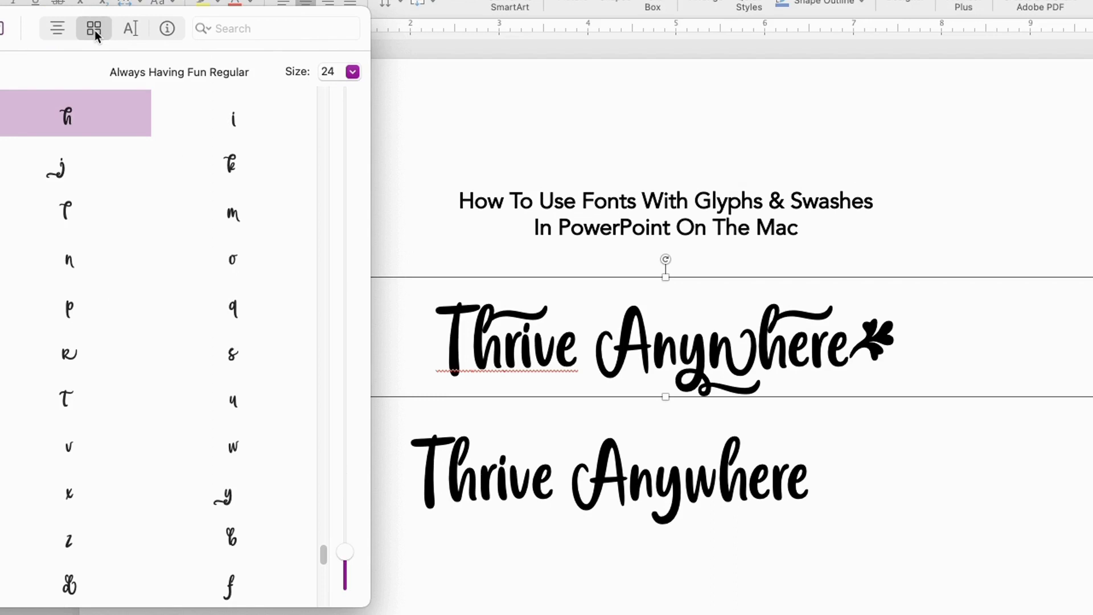
{"action": "left_click", "coordinate": [66, 120]}
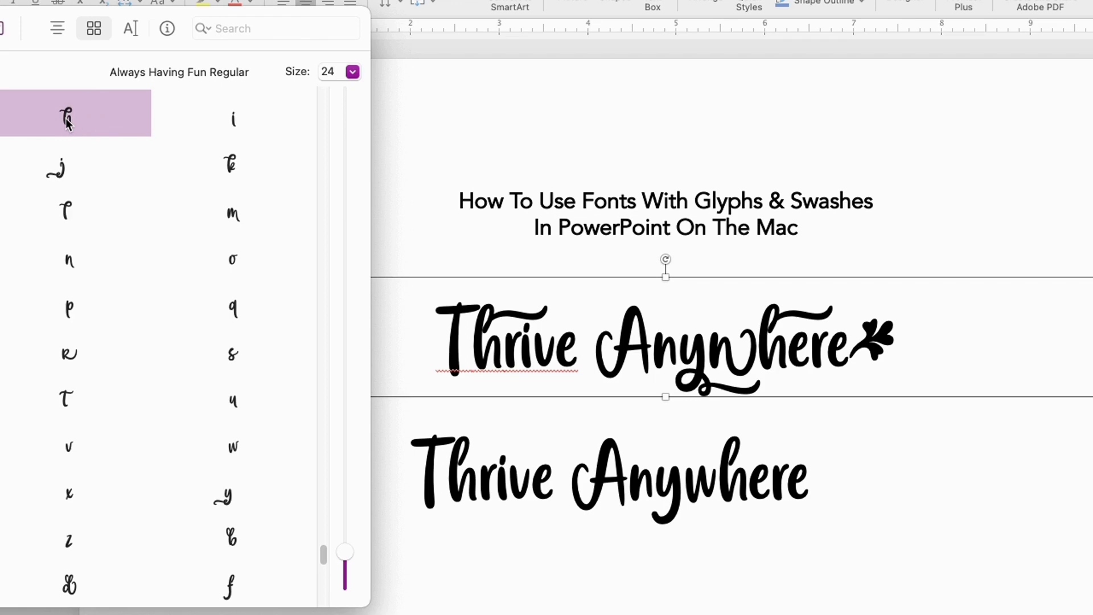
{"action": "left_click", "coordinate": [448, 484]}
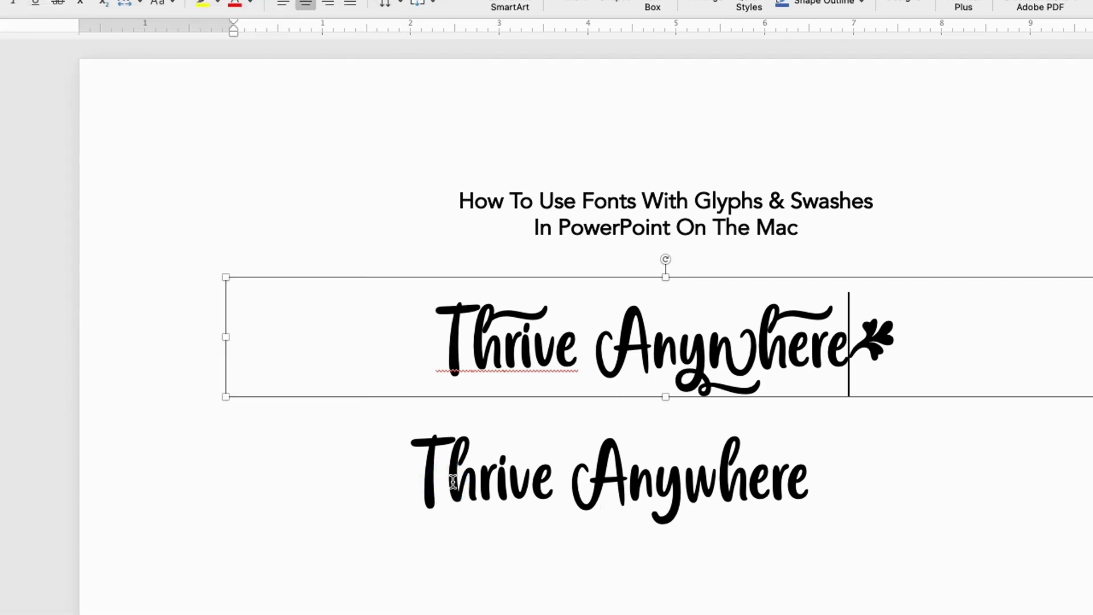
Step: Paste the swash h into Thrive and Anywhere on the lower line, keeping source formatting
{"action": "left_click", "coordinate": [453, 482]}
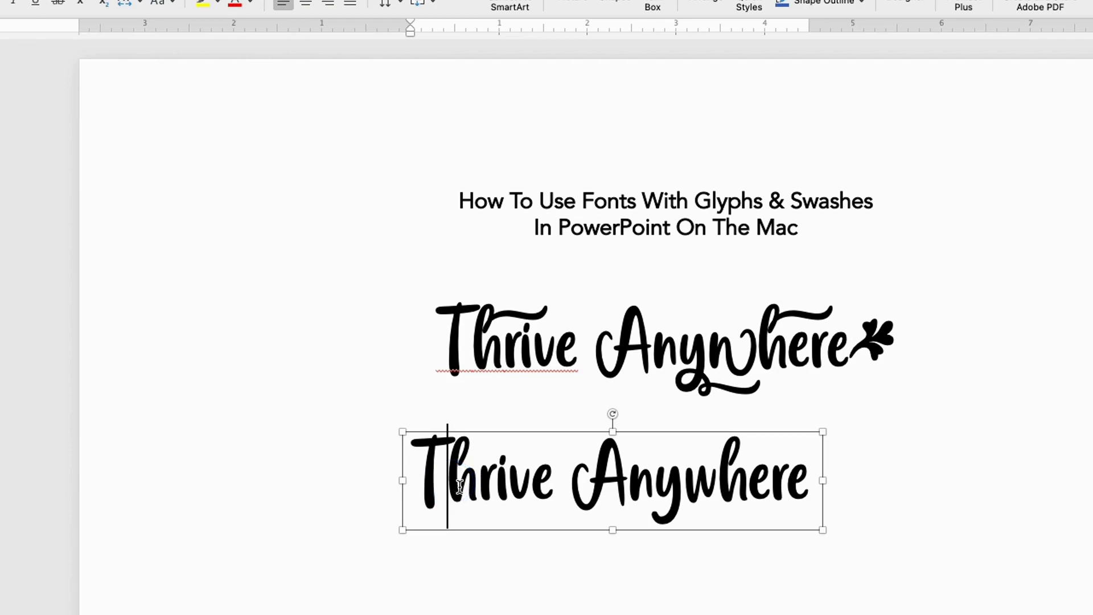
{"action": "key", "text": "Return"}
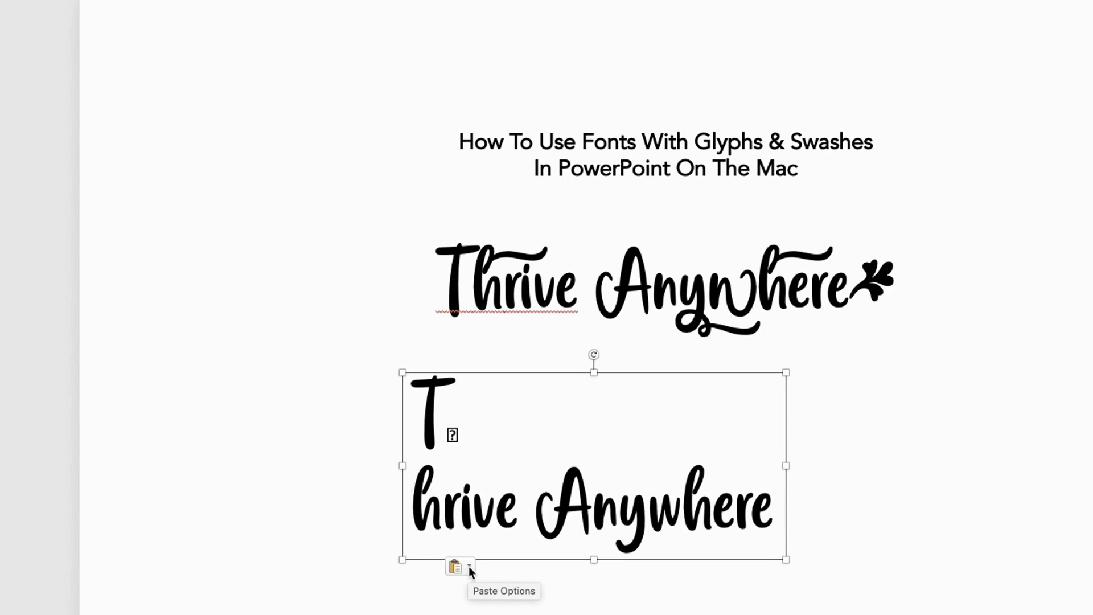
{"action": "left_click", "coordinate": [469, 566]}
{"action": "left_click", "coordinate": [470, 566]}
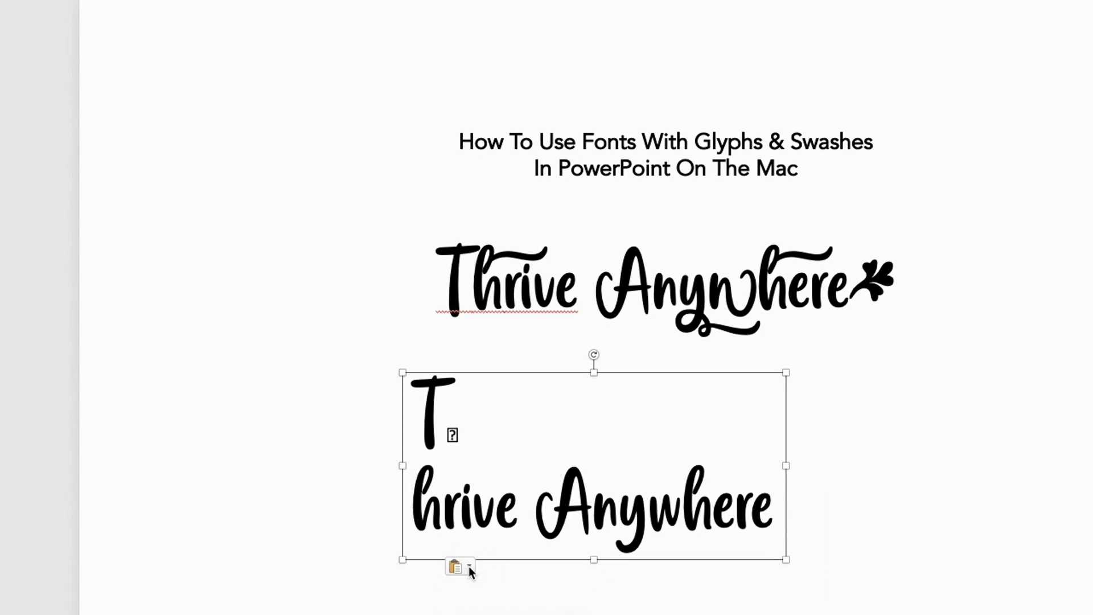
{"action": "left_click", "coordinate": [470, 566]}
{"action": "left_click", "coordinate": [471, 591]}
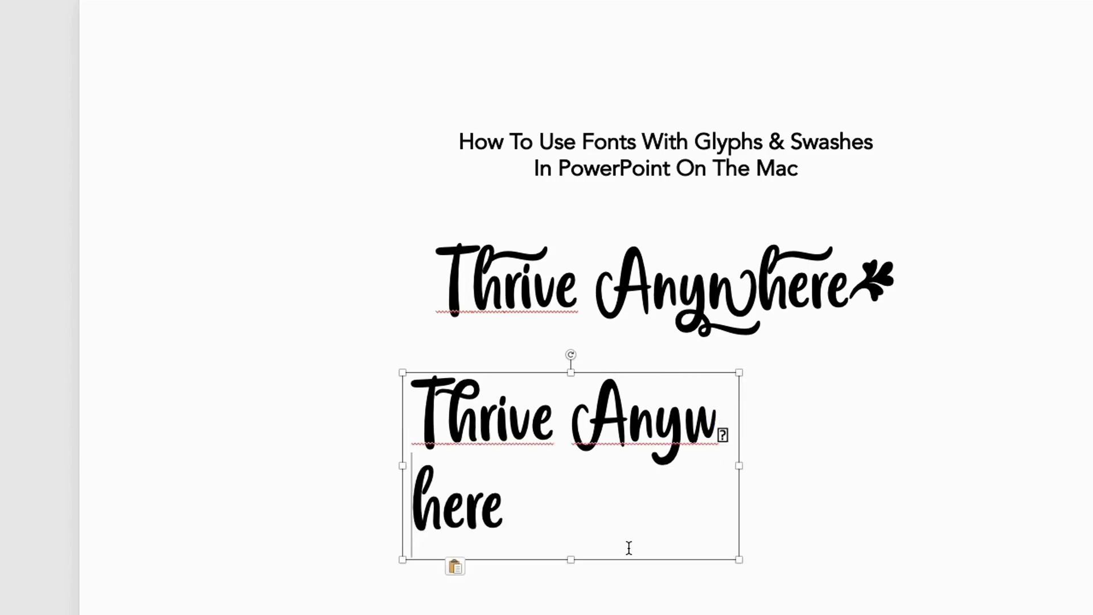
{"action": "left_click", "coordinate": [456, 566]}
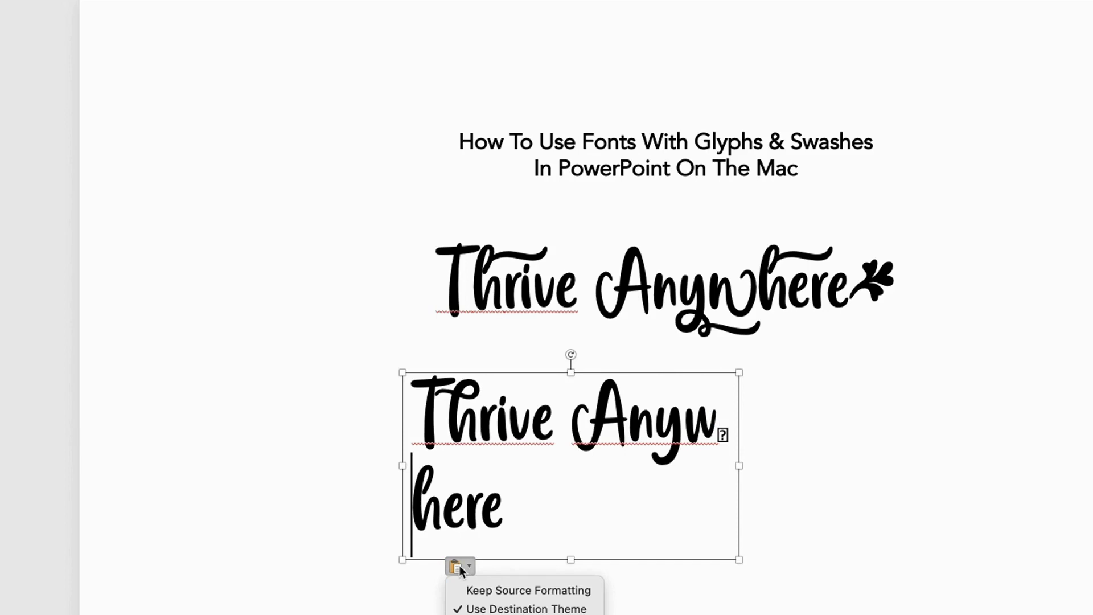
{"action": "left_click", "coordinate": [468, 590]}
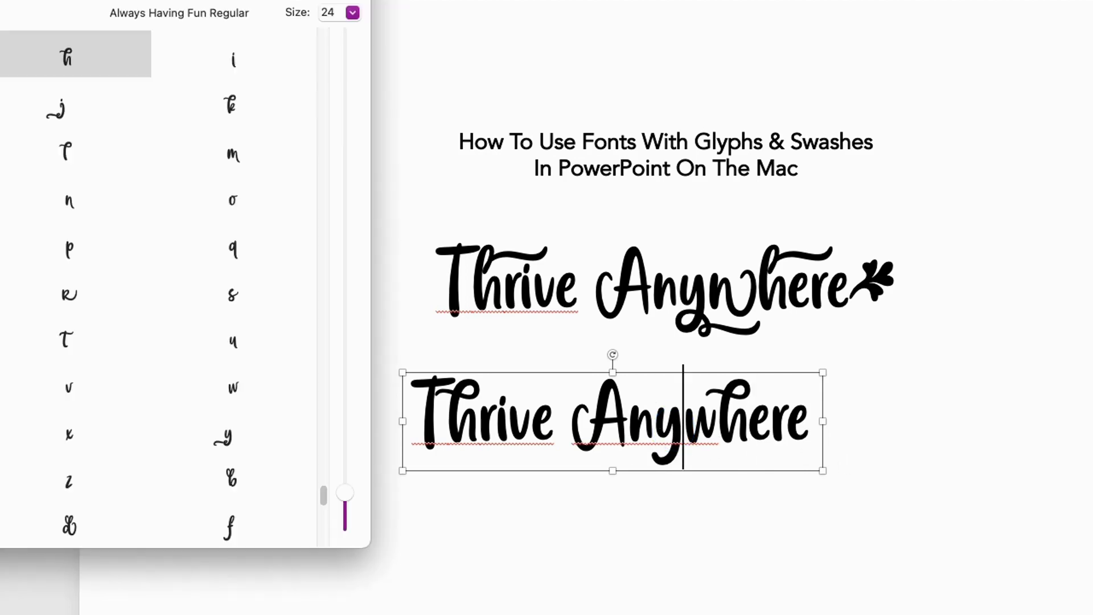
Step: Paste the swash y after 'An' with Keep Source Formatting and delete the plain y
{"action": "left_click", "coordinate": [228, 443]}
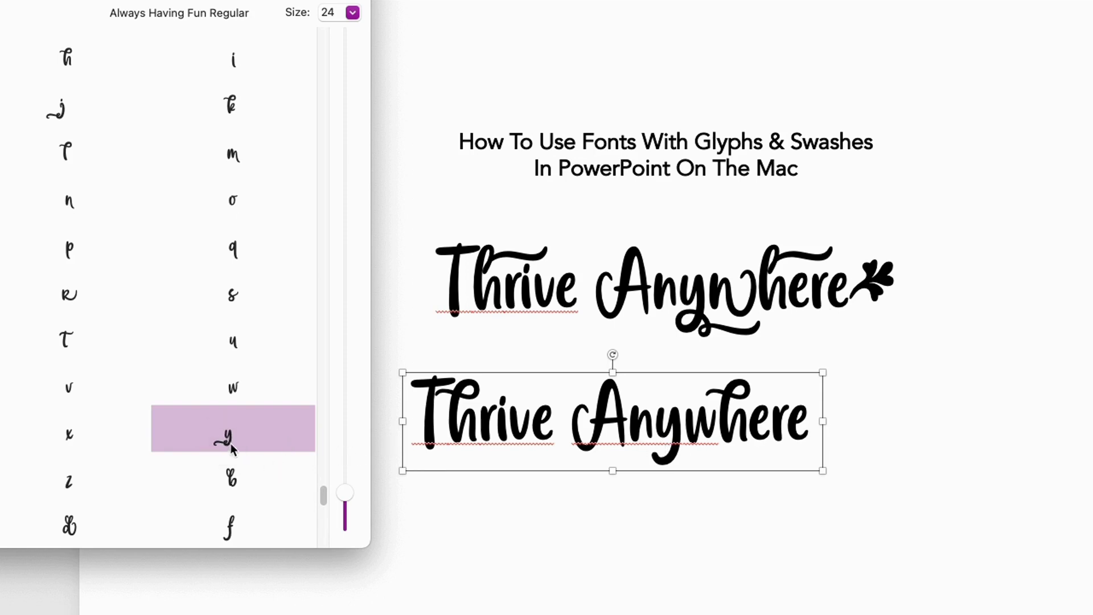
{"action": "scroll", "coordinate": [238, 410], "scroll_direction": "down", "scroll_amount": 4}
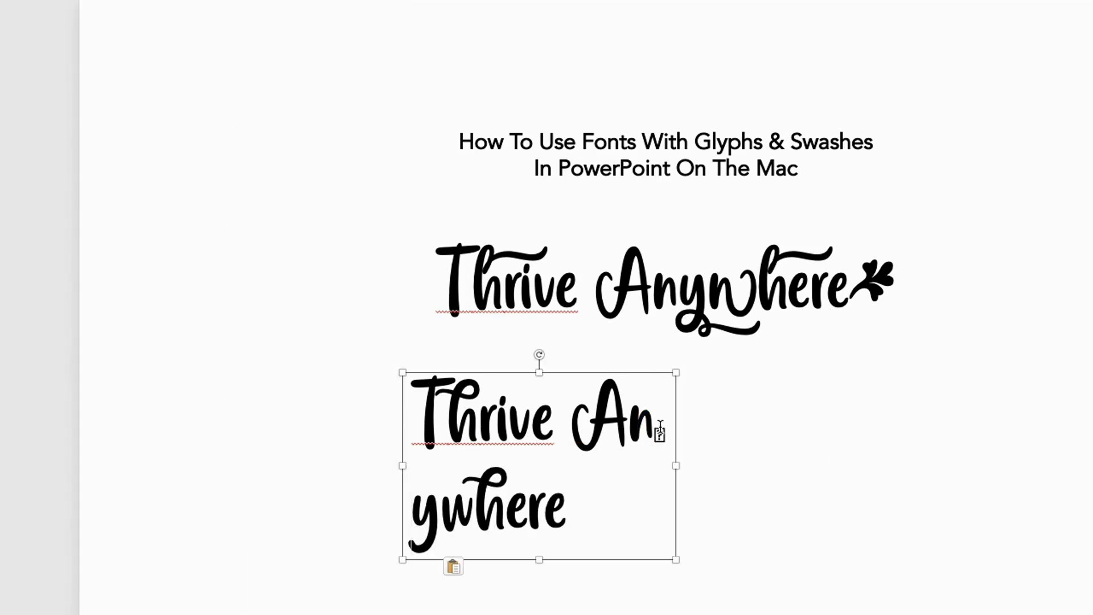
{"action": "left_click", "coordinate": [466, 568]}
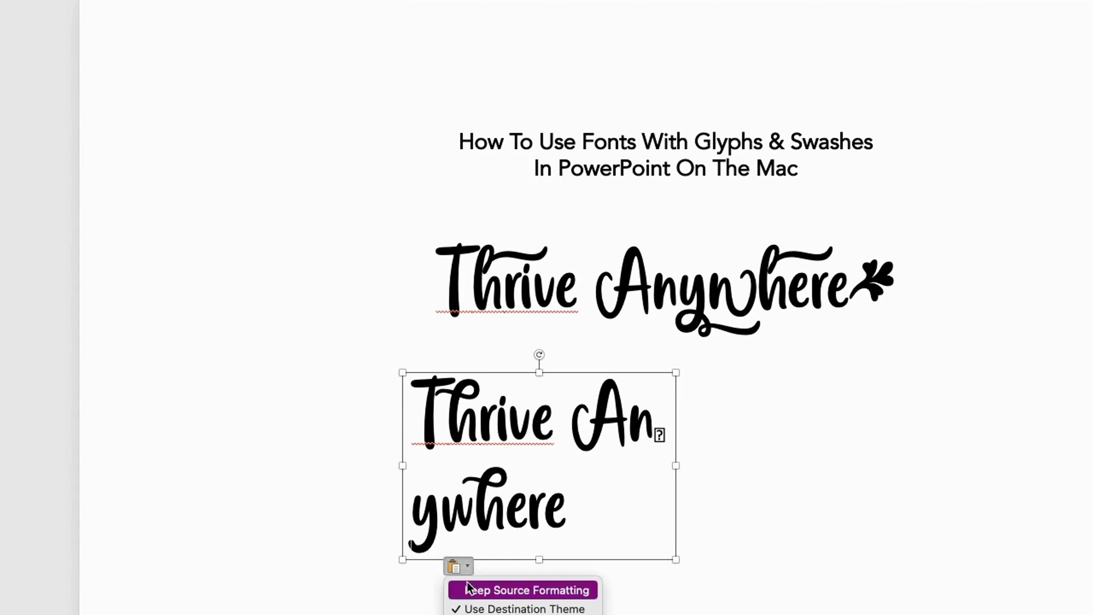
{"action": "left_click", "coordinate": [478, 590]}
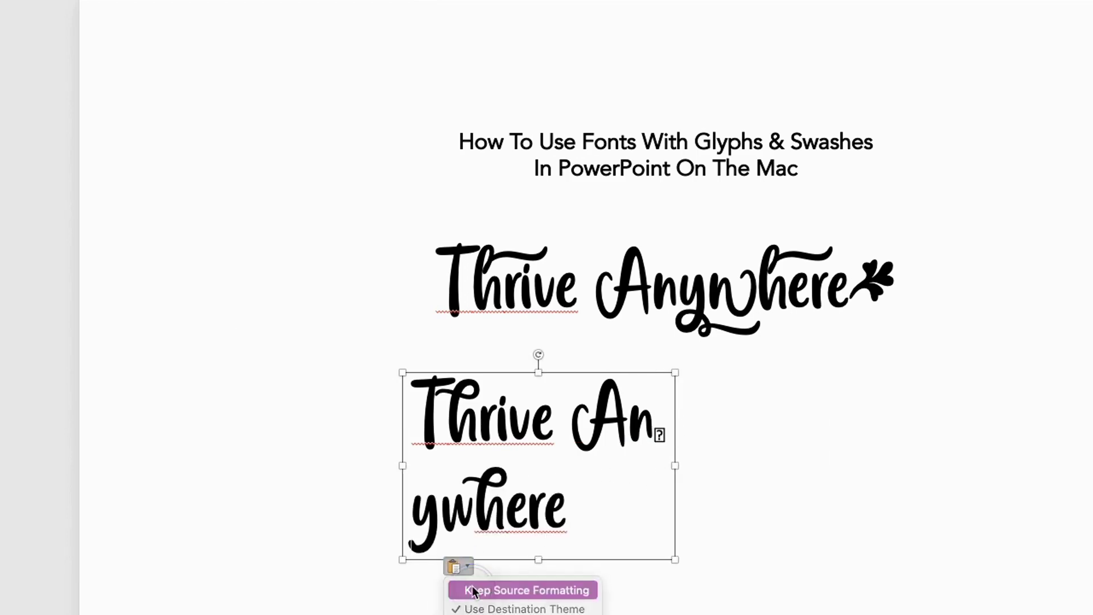
{"action": "left_click", "coordinate": [473, 590]}
{"action": "key", "text": "Delete"}
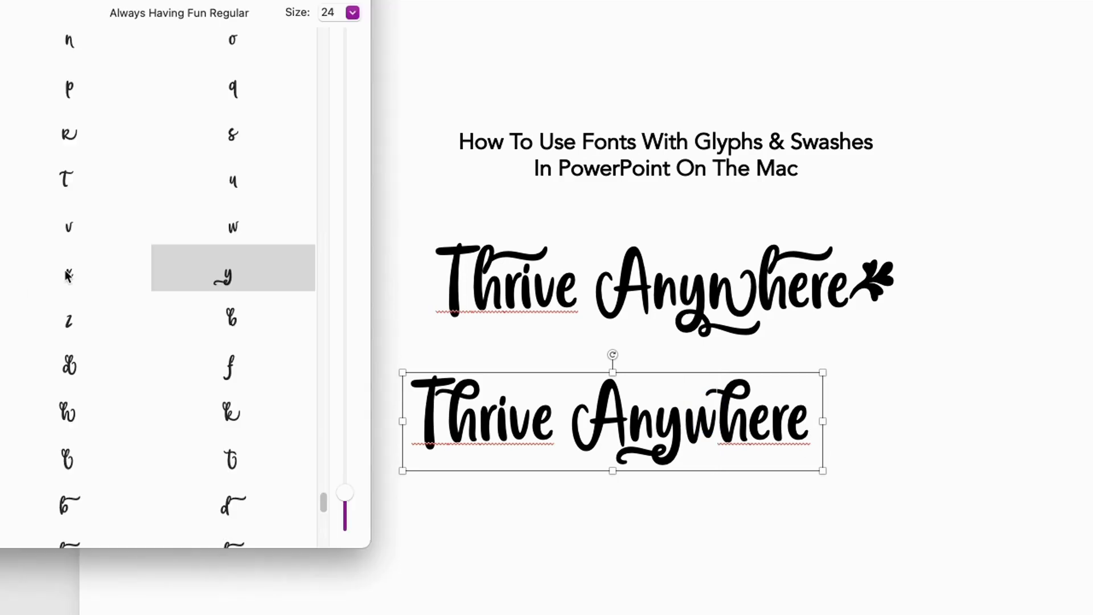
{"action": "scroll", "coordinate": [111, 406], "scroll_direction": "down", "scroll_amount": 10}
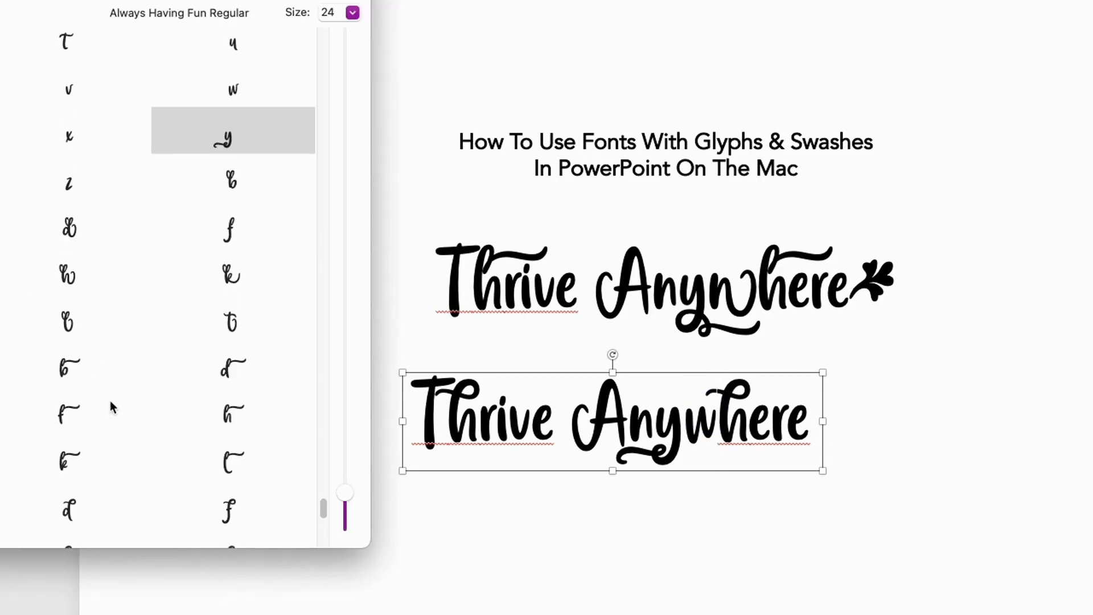
{"action": "scroll", "coordinate": [110, 401], "scroll_direction": "down", "scroll_amount": 10}
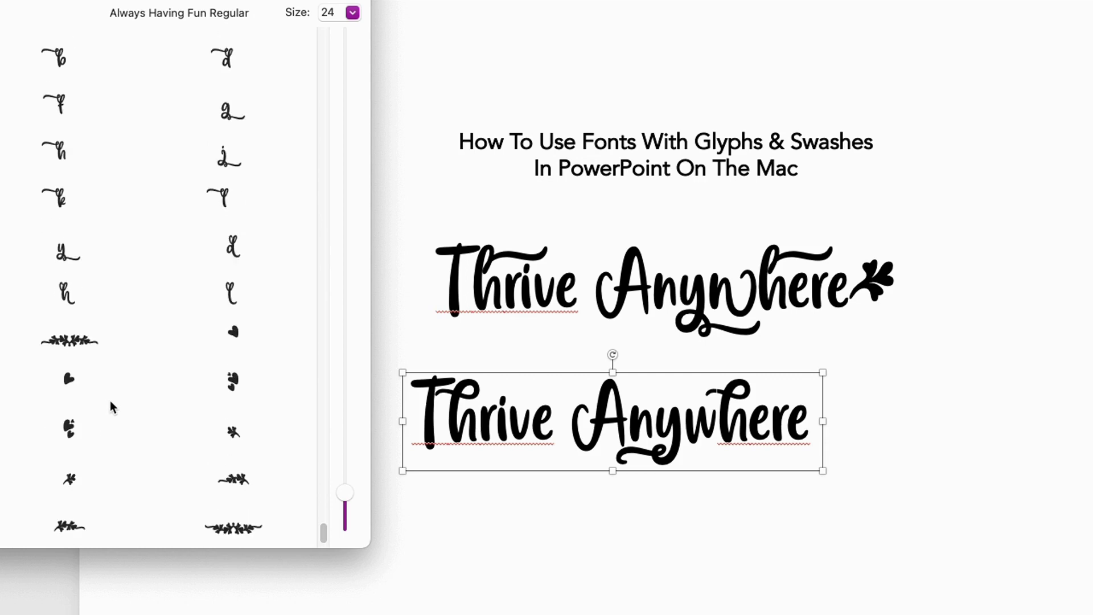
{"action": "scroll", "coordinate": [111, 401], "scroll_direction": "up", "scroll_amount": 3}
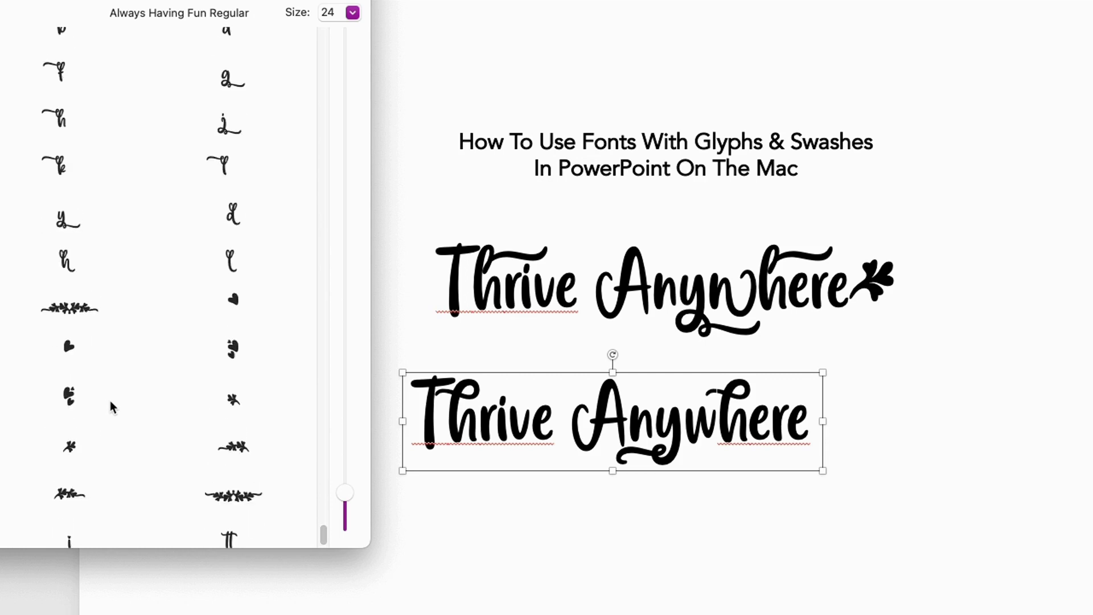
{"action": "scroll", "coordinate": [111, 401], "scroll_direction": "up", "scroll_amount": 5}
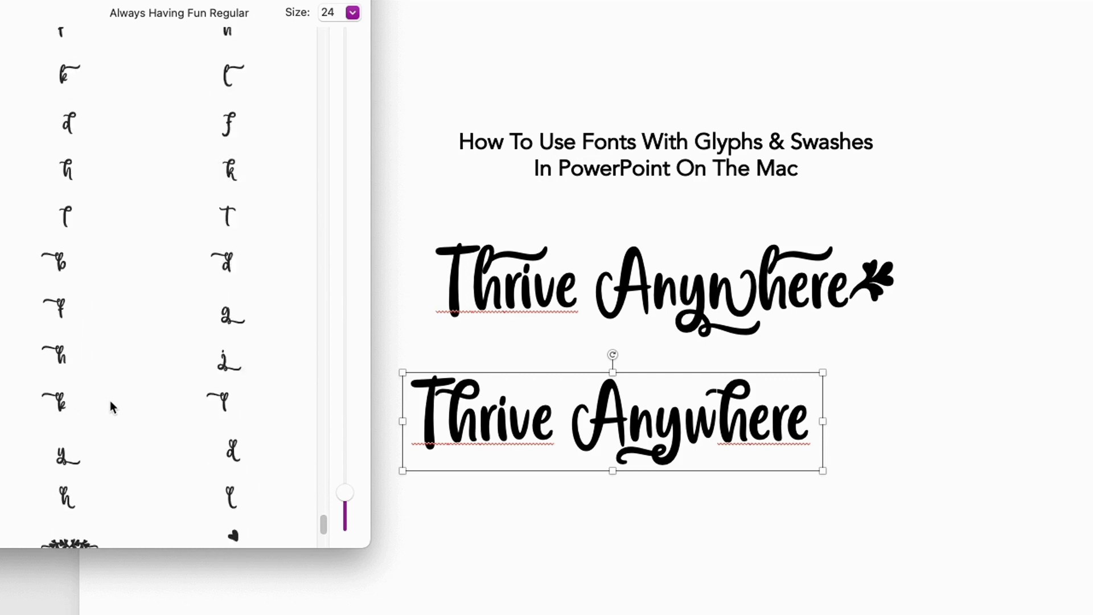
{"action": "scroll", "coordinate": [111, 401], "scroll_direction": "up", "scroll_amount": 6}
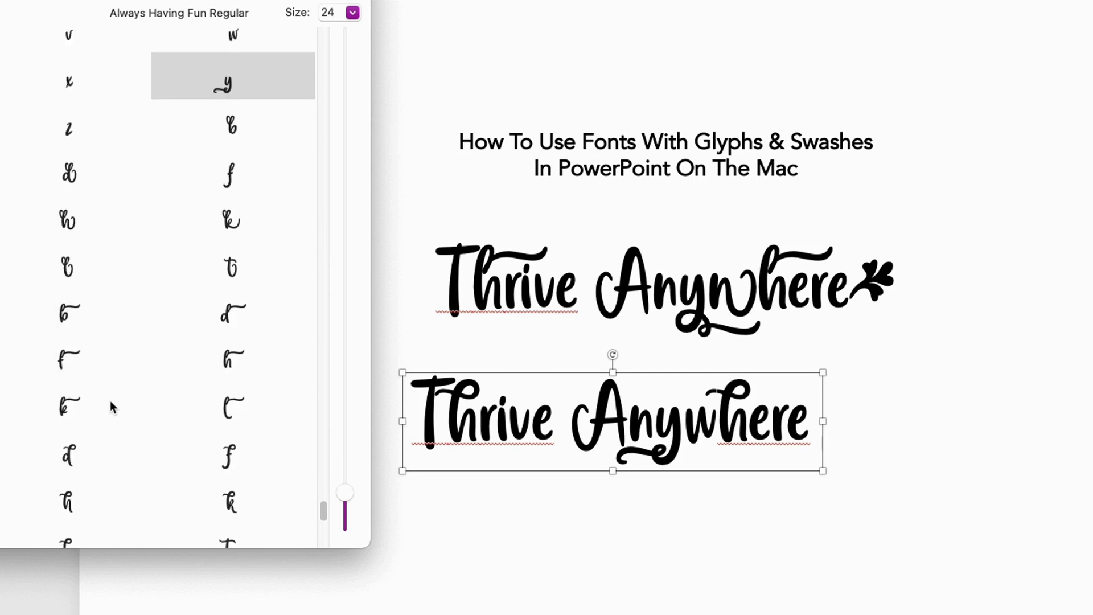
{"action": "scroll", "coordinate": [115, 392], "scroll_direction": "up", "scroll_amount": 1}
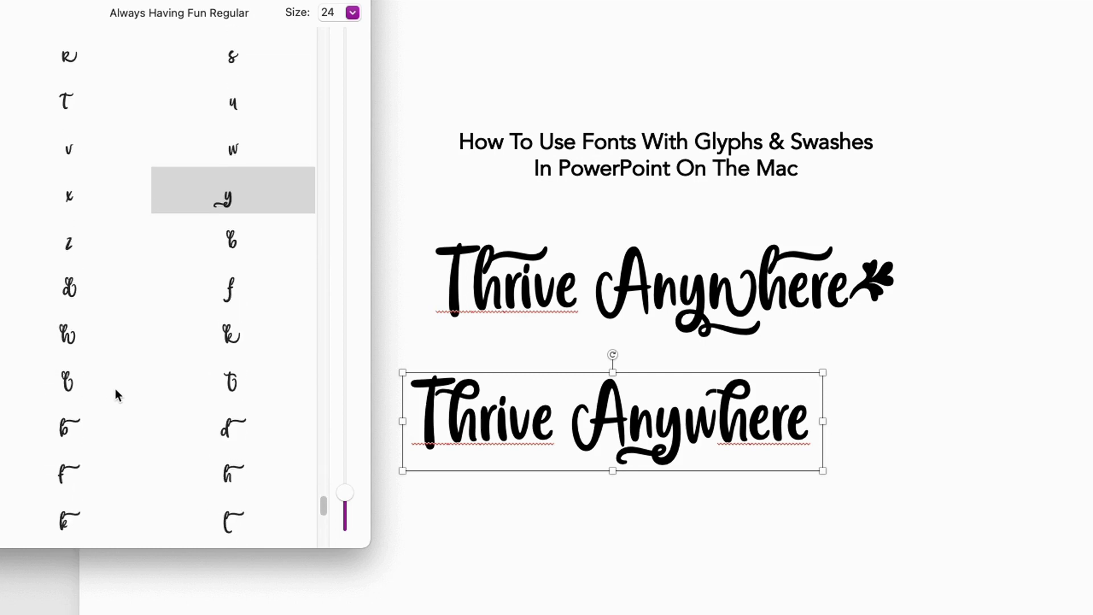
{"action": "left_click", "coordinate": [230, 153]}
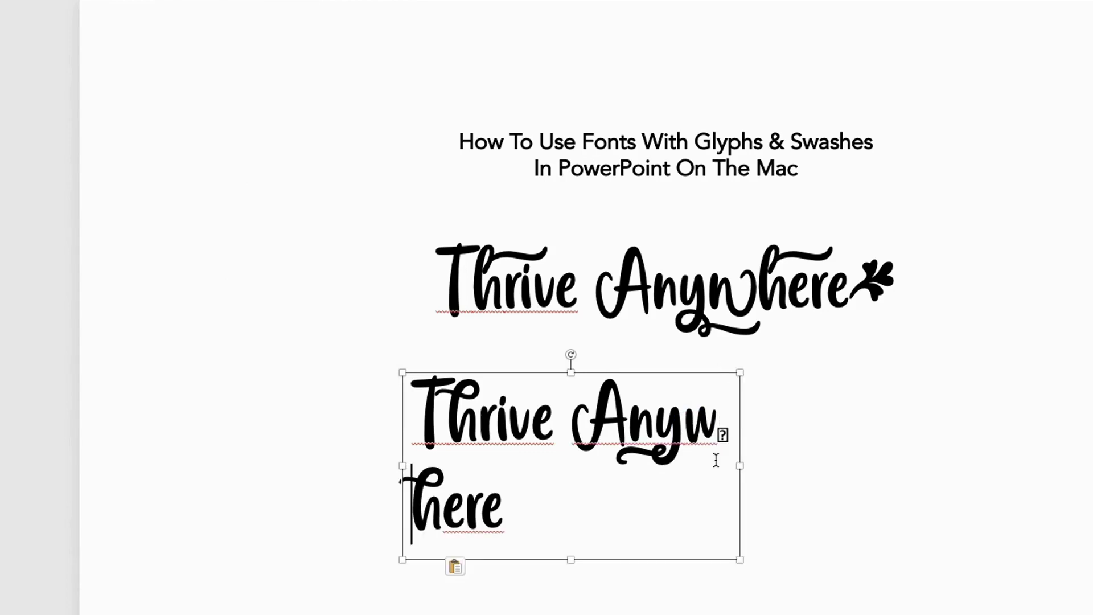
{"action": "left_click", "coordinate": [466, 567]}
{"action": "left_click", "coordinate": [472, 590]}
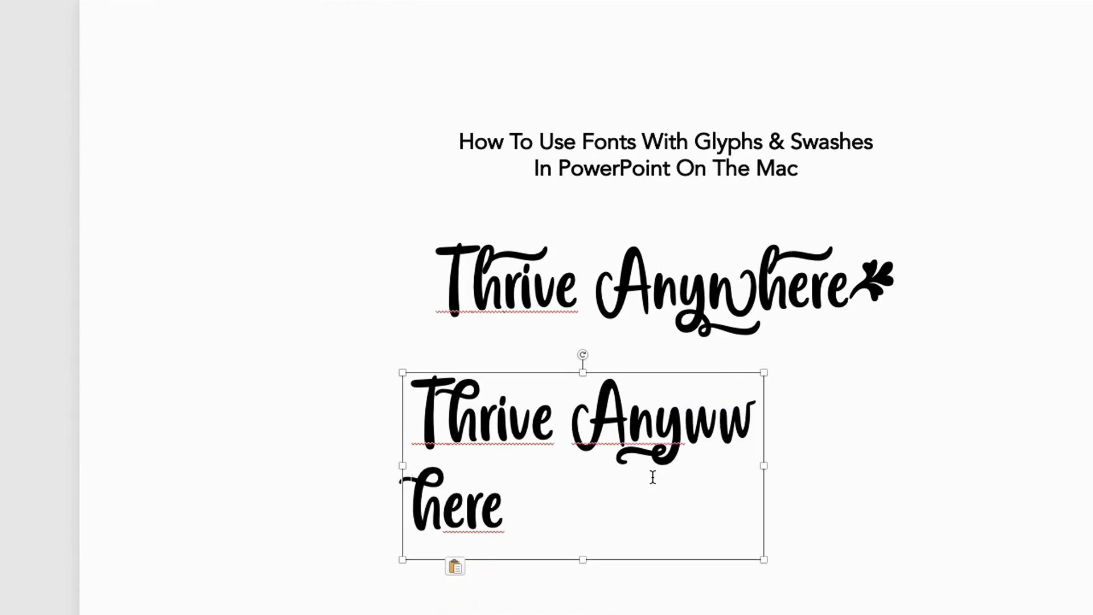
{"action": "left_click", "coordinate": [715, 428]}
{"action": "key", "text": "Delete"}
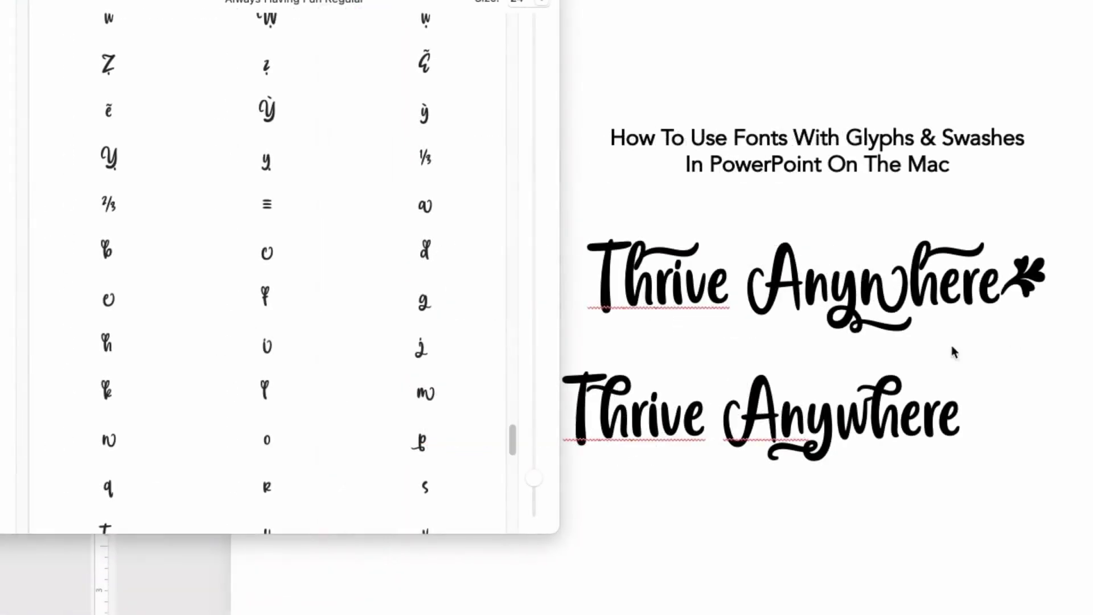
Step: Paste the looping swash w into Anywhere with source formatting, removing the old w and line break
{"action": "left_click", "coordinate": [108, 442]}
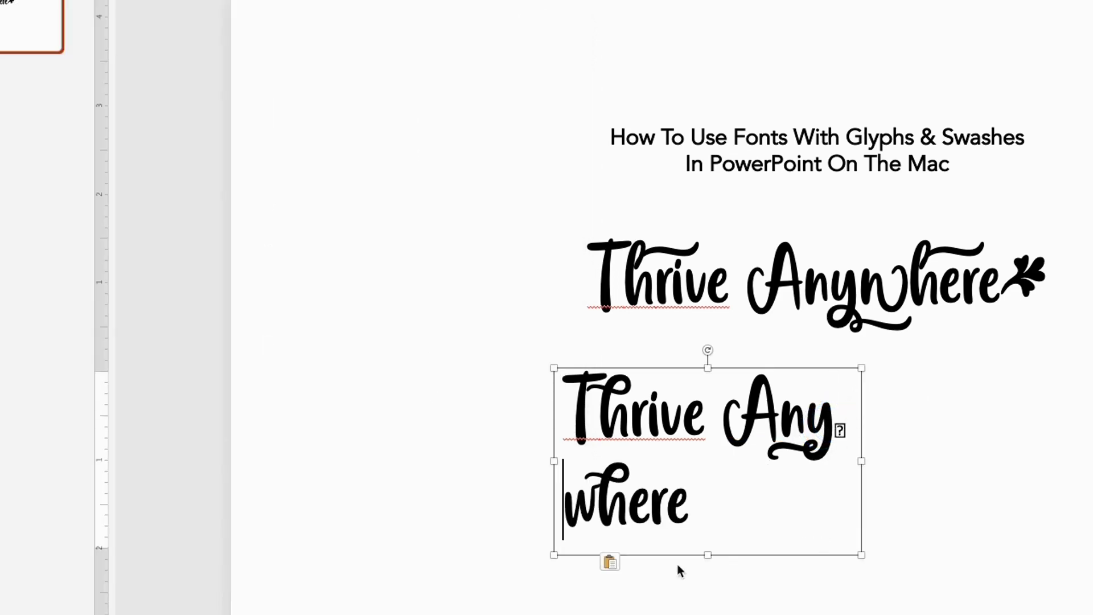
{"action": "left_click", "coordinate": [618, 562]}
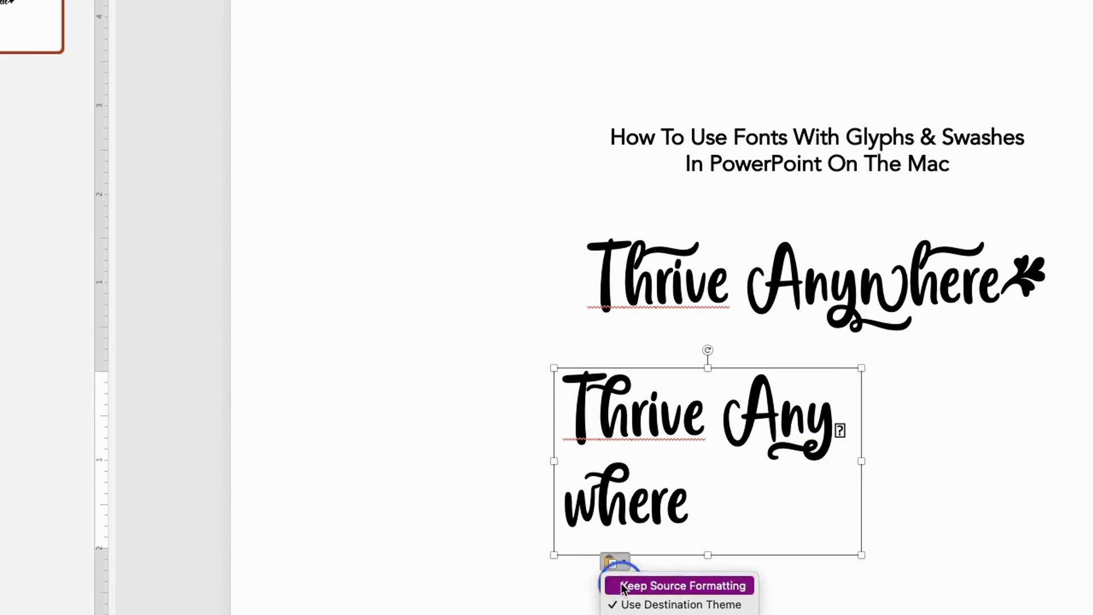
{"action": "left_click", "coordinate": [622, 587]}
{"action": "key", "text": "Delete"}
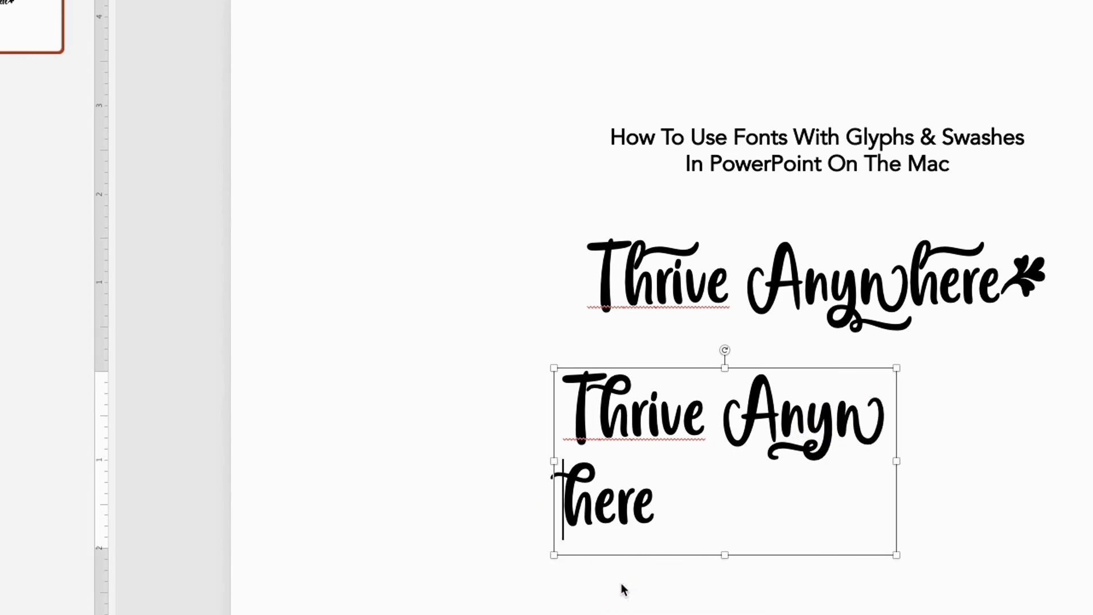
{"action": "key", "text": "BackSpace"}
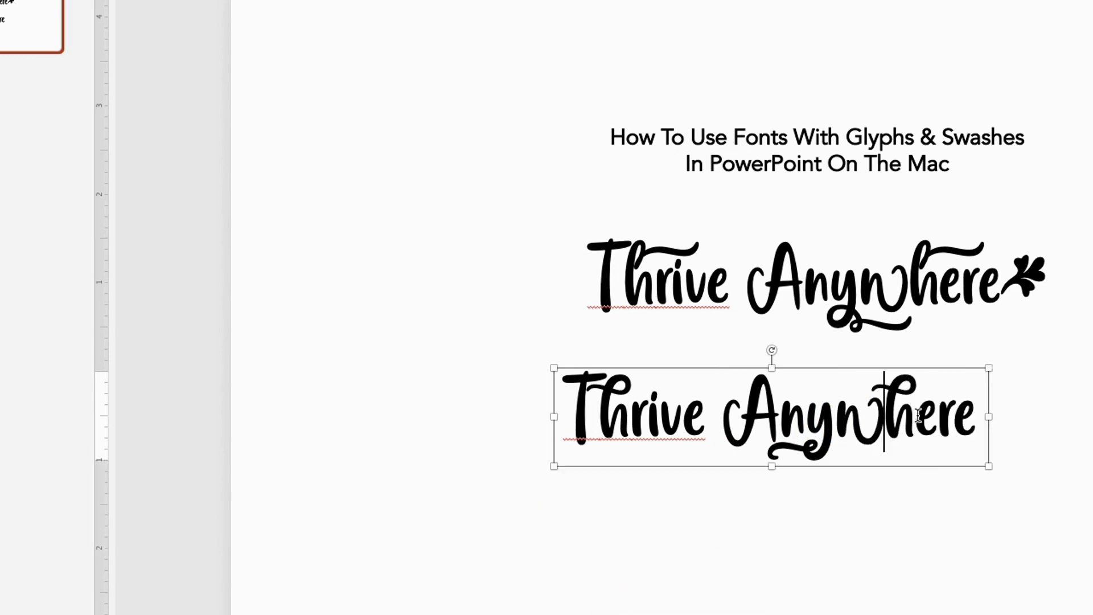
{"action": "left_click", "coordinate": [954, 412]}
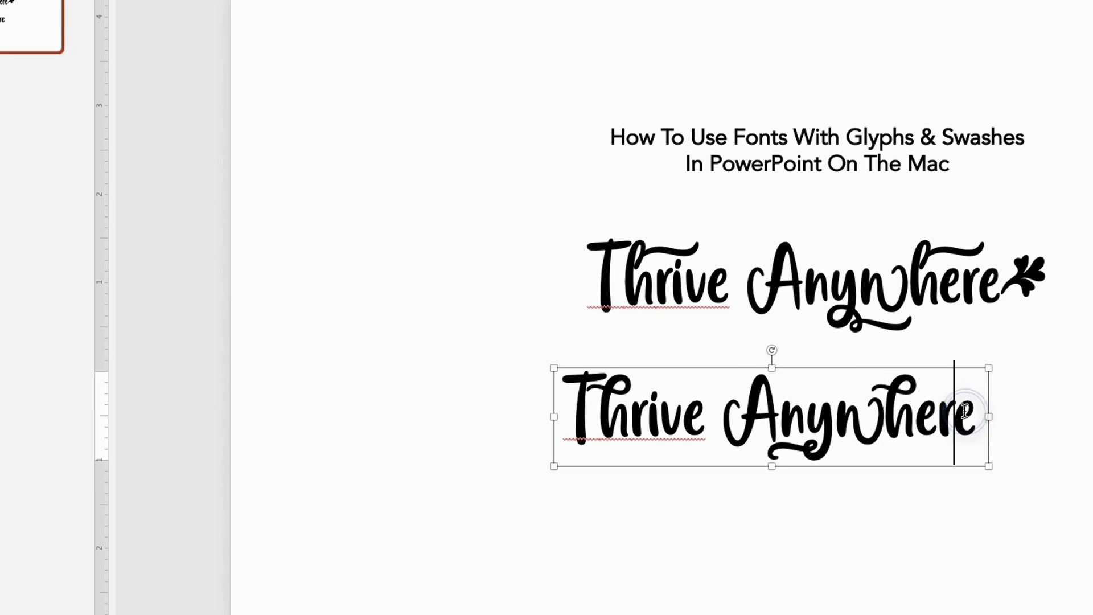
{"action": "left_click", "coordinate": [977, 411]}
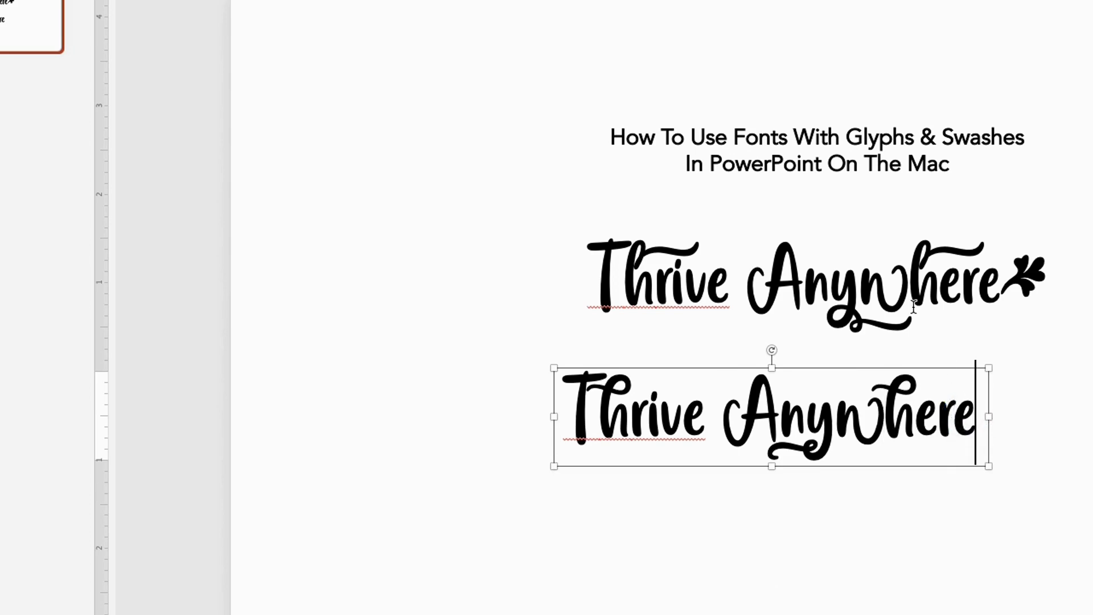
{"action": "key", "text": "super+Tab"}
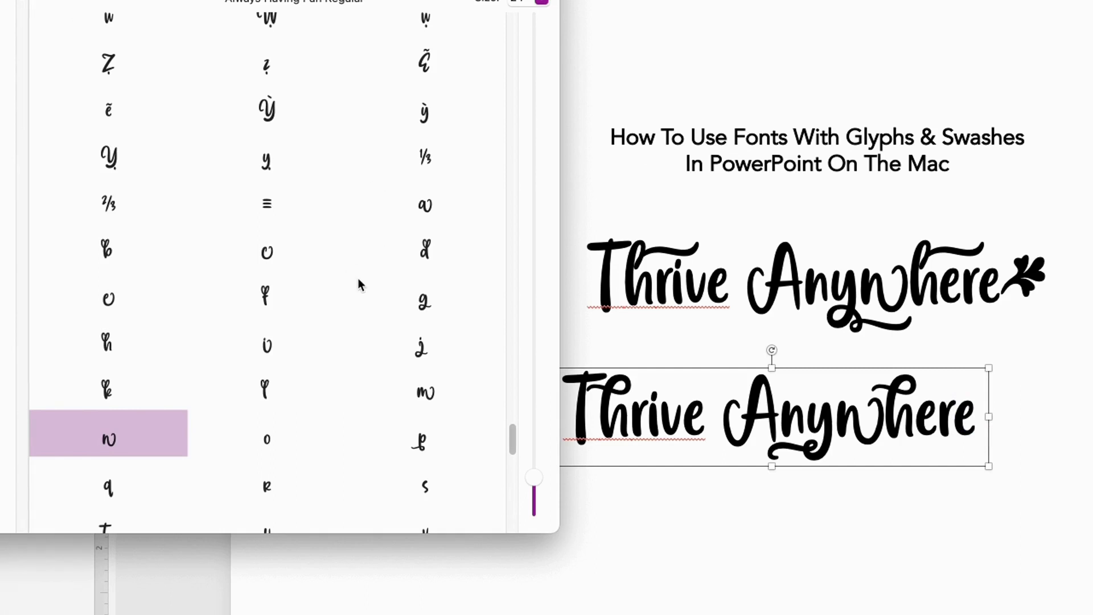
Step: Find the heart ornament in Font Book, undoing a mistakenly pasted swash n
{"action": "scroll", "coordinate": [365, 340], "scroll_direction": "down", "scroll_amount": 20}
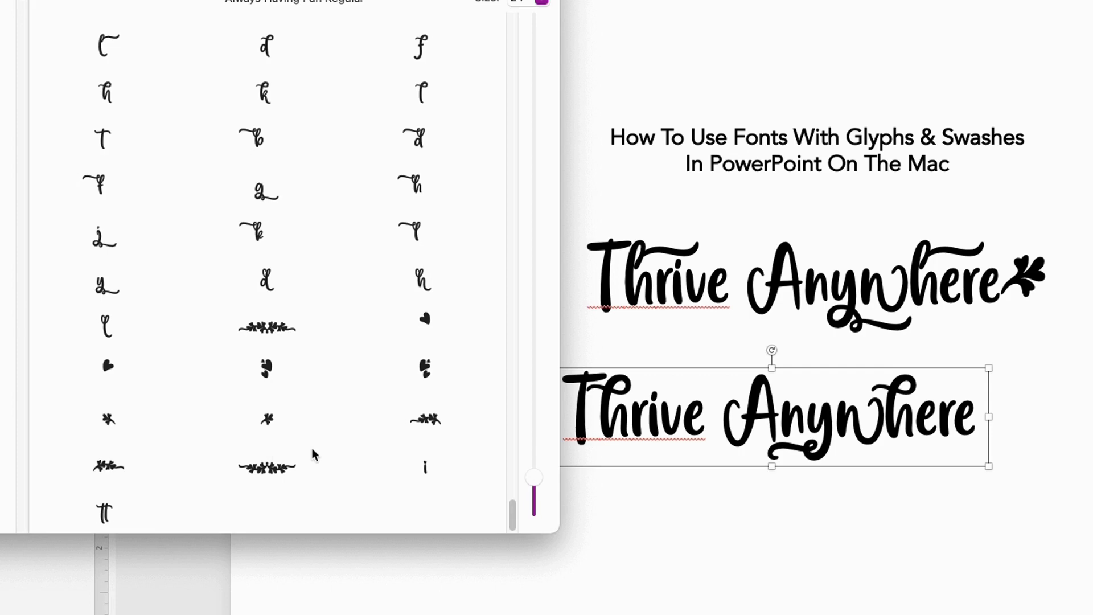
{"action": "left_click", "coordinate": [266, 369]}
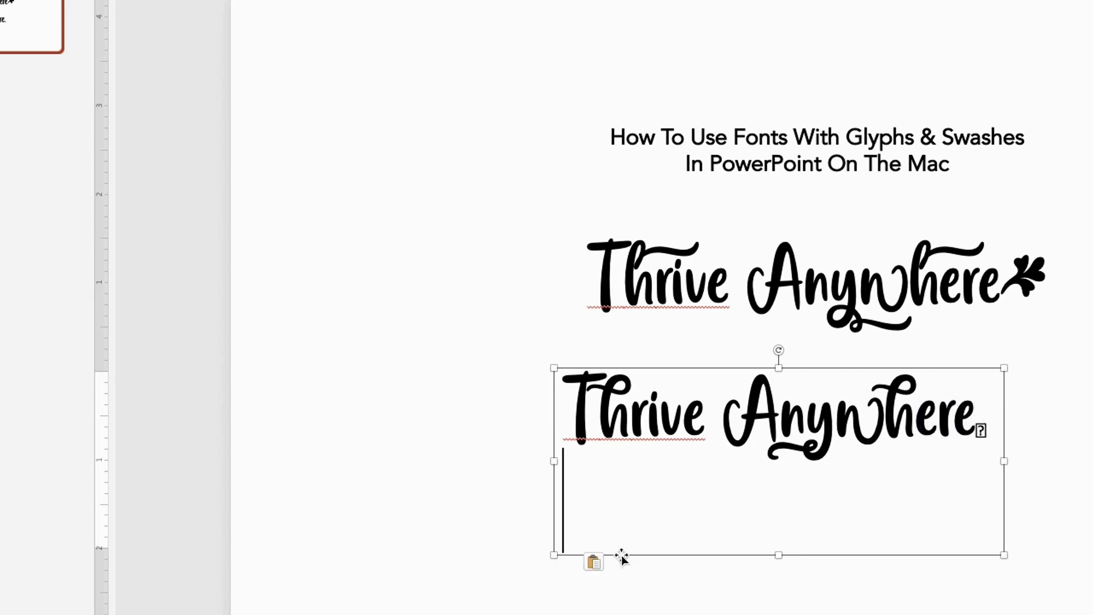
{"action": "left_click", "coordinate": [594, 562]}
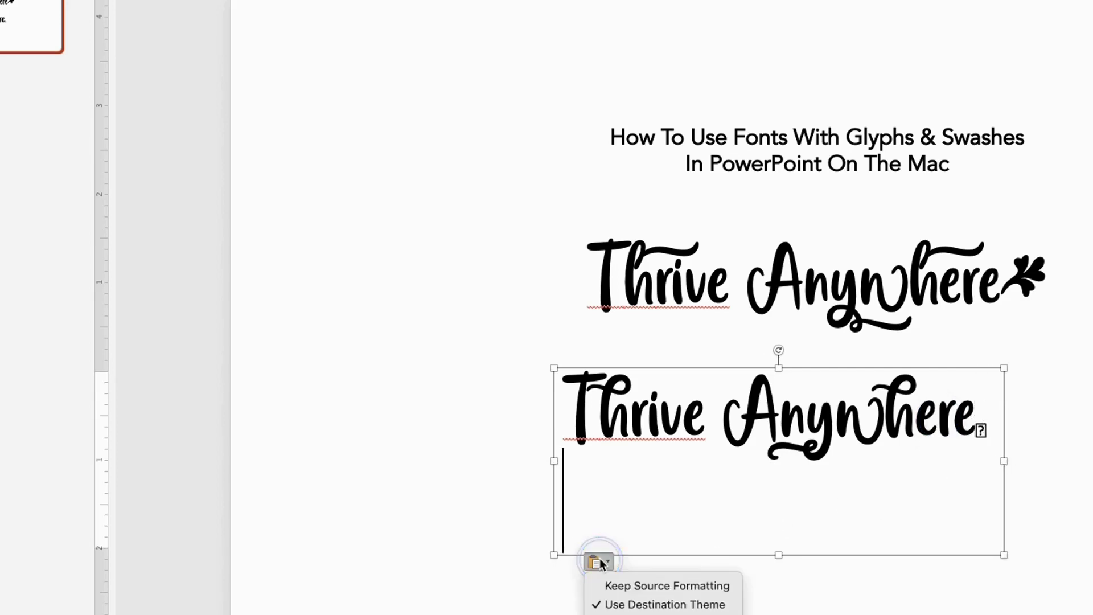
{"action": "left_click", "coordinate": [604, 587]}
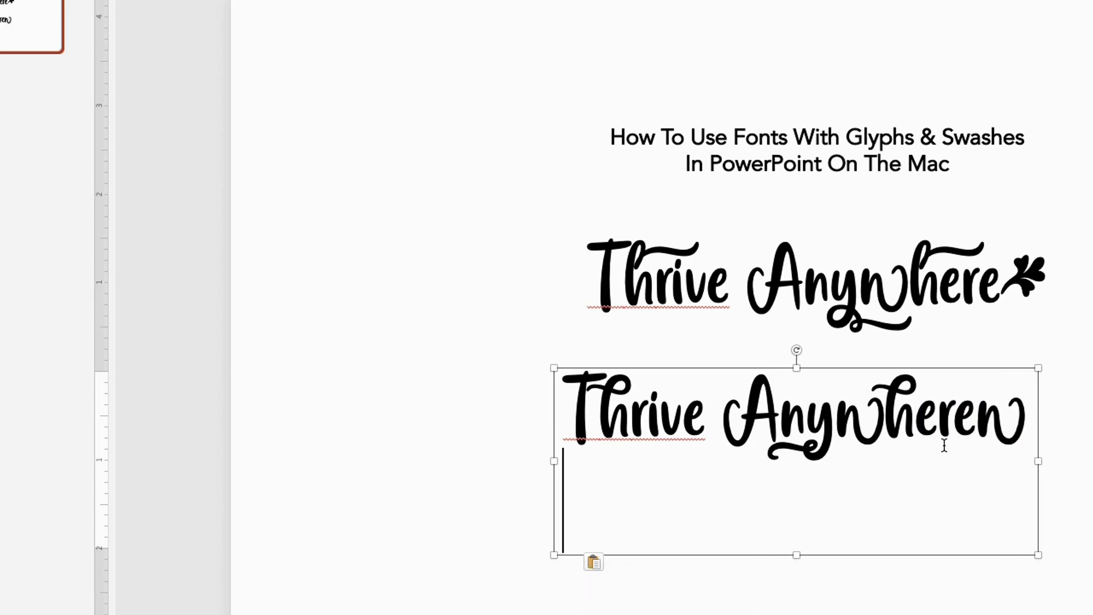
{"action": "key", "text": "super+z"}
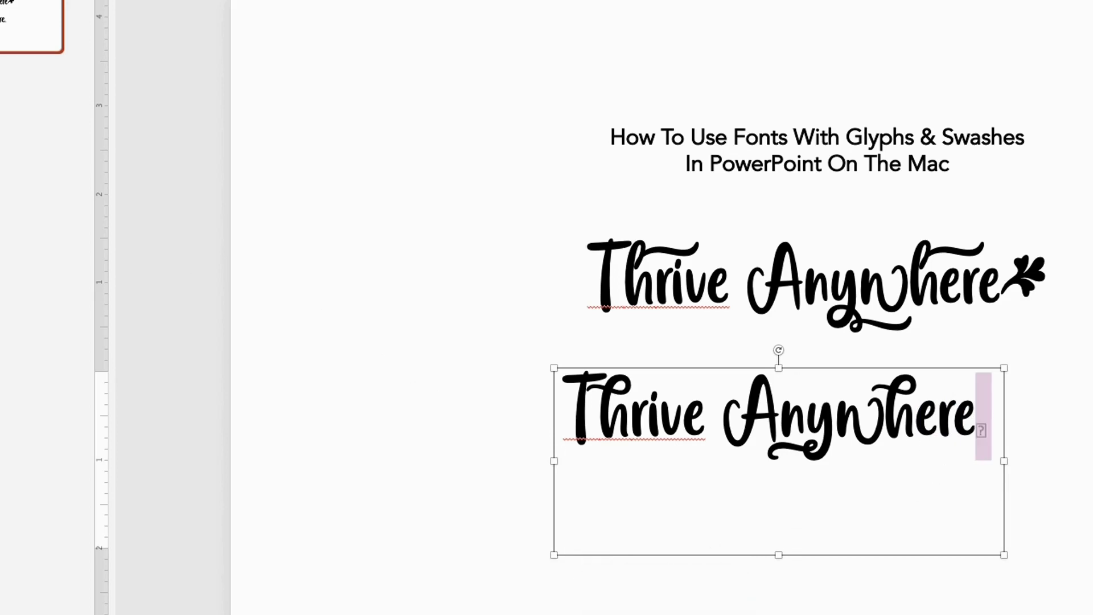
{"action": "key", "text": "ctrl+super+space"}
Step: Paste the heart ornament at the line's end with source formatting and remove the empty line
{"action": "left_click", "coordinate": [285, 376]}
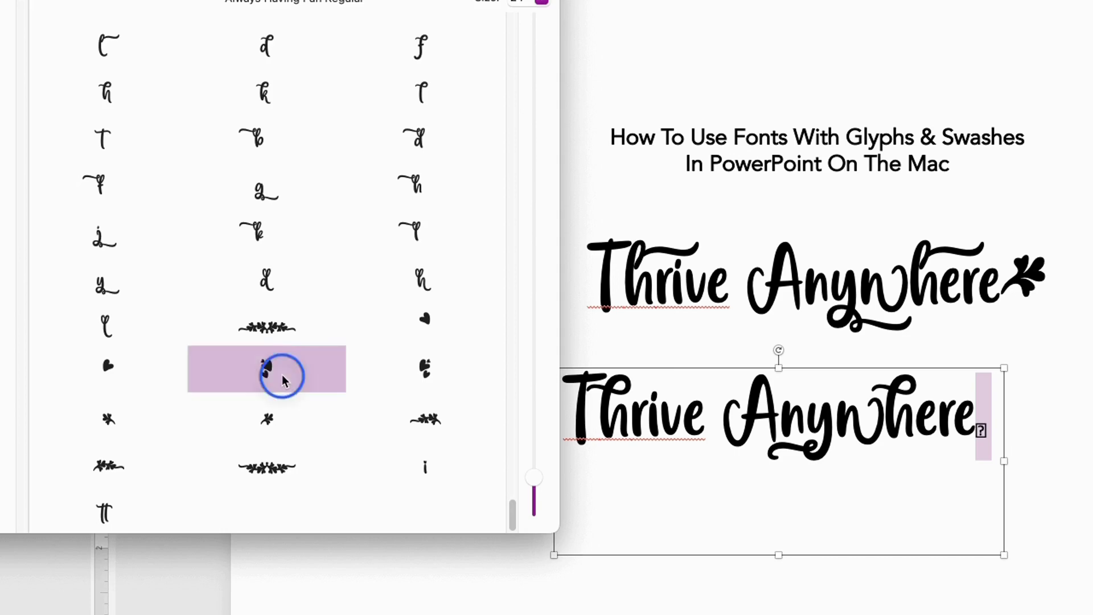
{"action": "left_click", "coordinate": [978, 428]}
{"action": "key", "text": "super+v"}
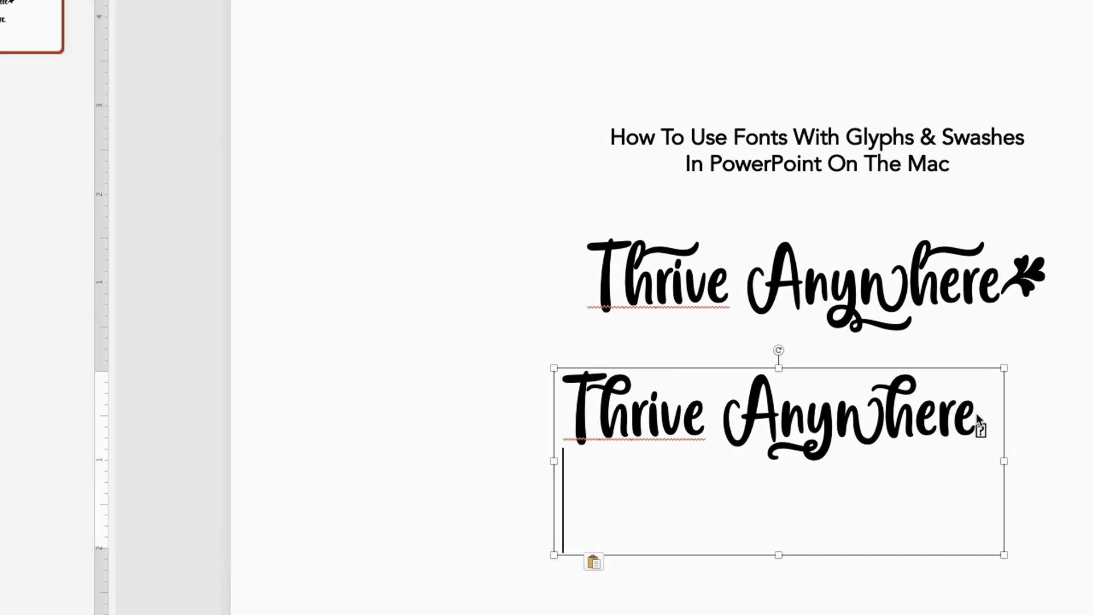
{"action": "left_click", "coordinate": [594, 564]}
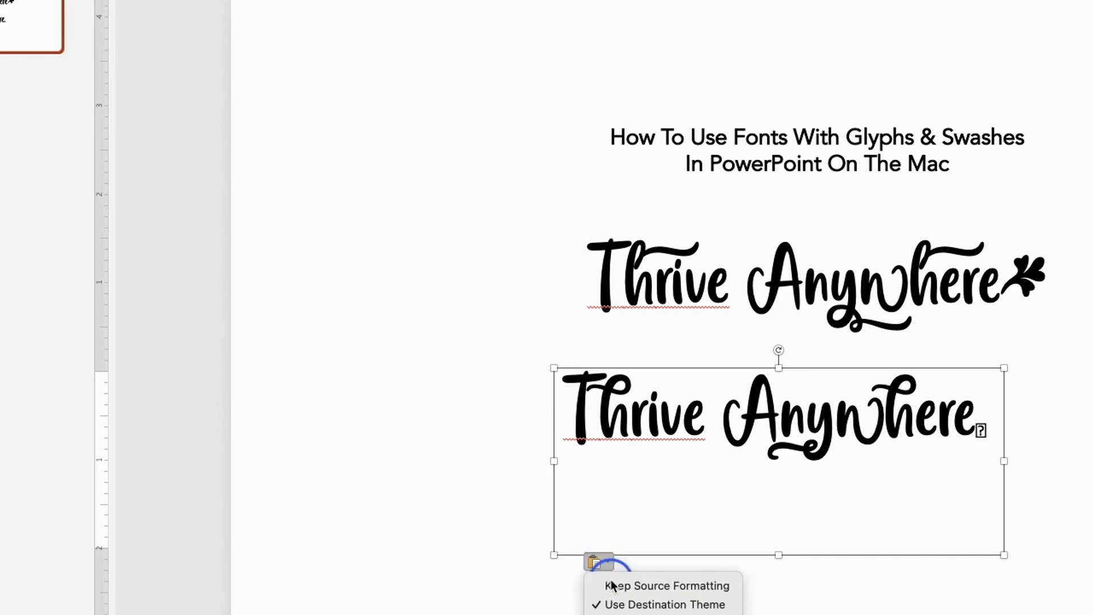
{"action": "left_click", "coordinate": [612, 586]}
{"action": "key", "text": "BackSpace"}
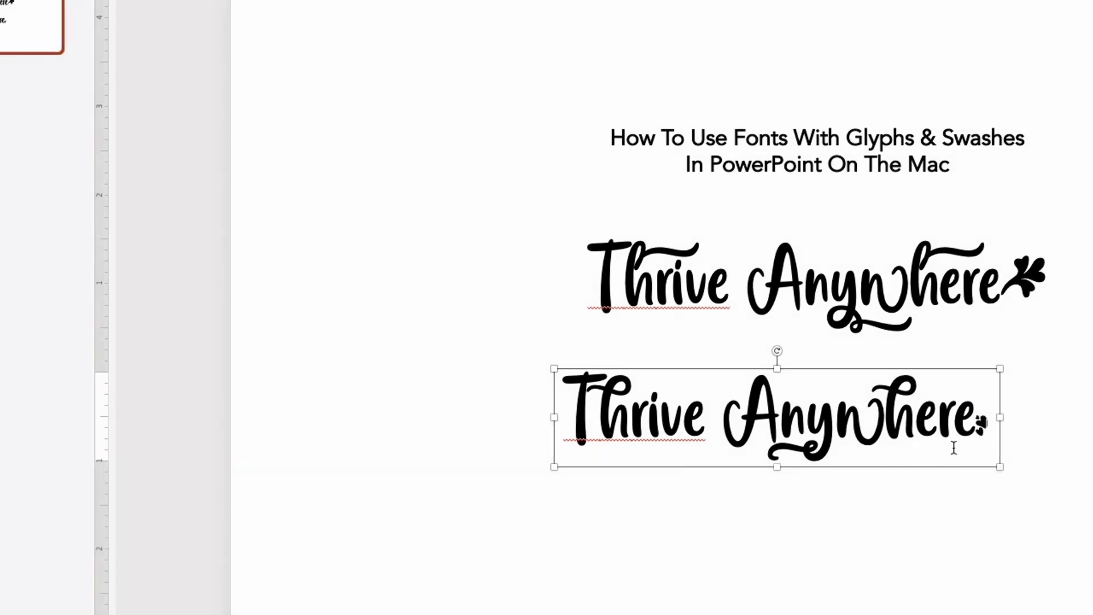
{"action": "left_click", "coordinate": [985, 409]}
{"action": "left_click", "coordinate": [793, 366]}
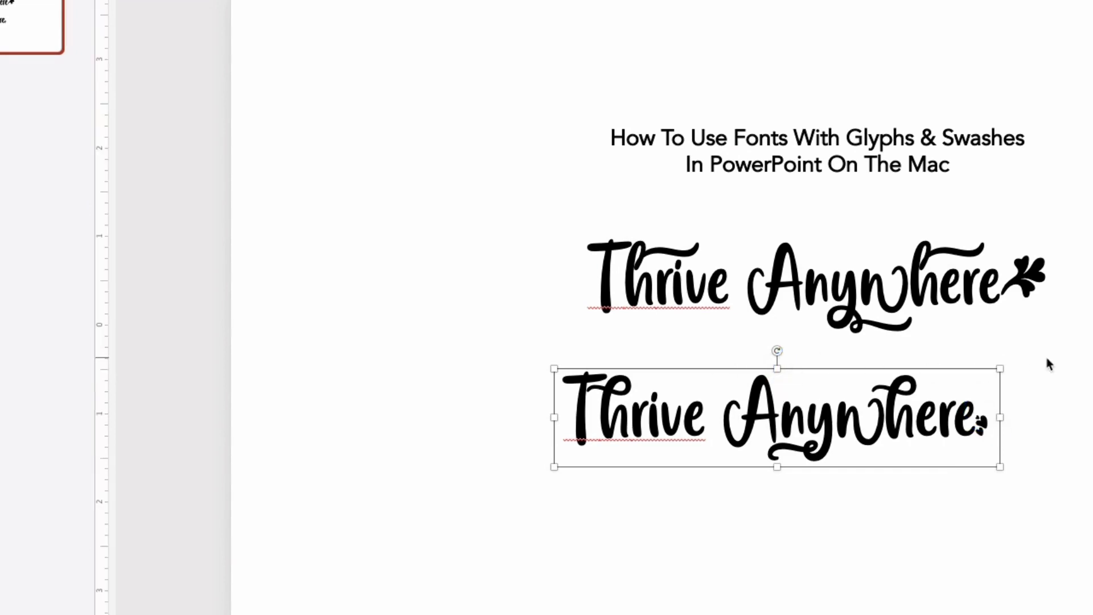
Step: Set the lower 'Thrive Anywhere' text box to 80 pt, widen it to one line, and place it beneath the first
{"action": "left_click_drag", "start_coordinate": [1001, 369], "coordinate": [1063, 357]}
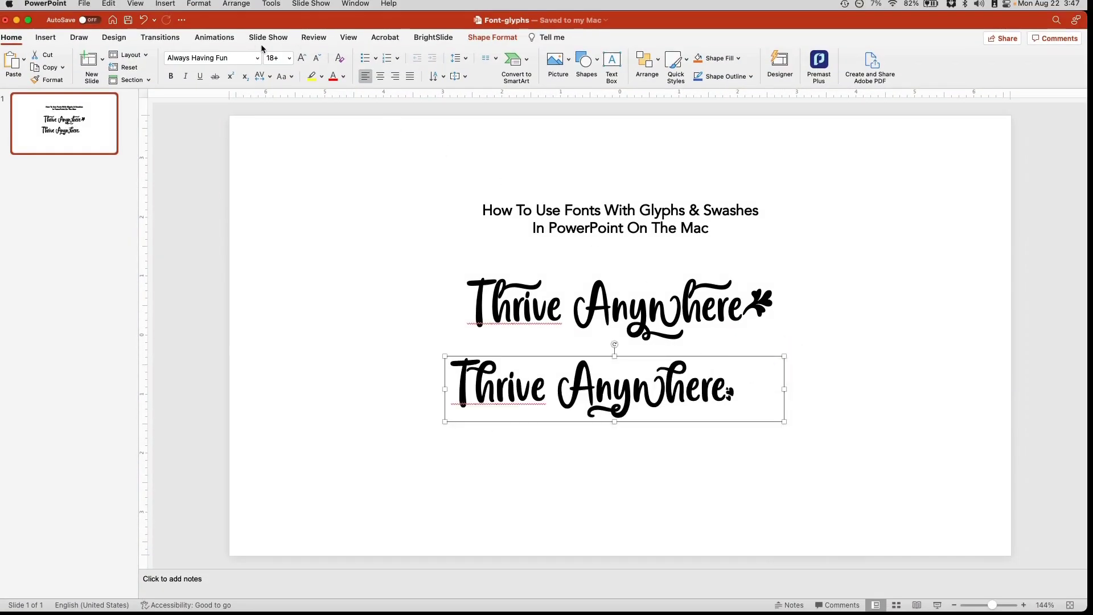
{"action": "left_click", "coordinate": [289, 58]}
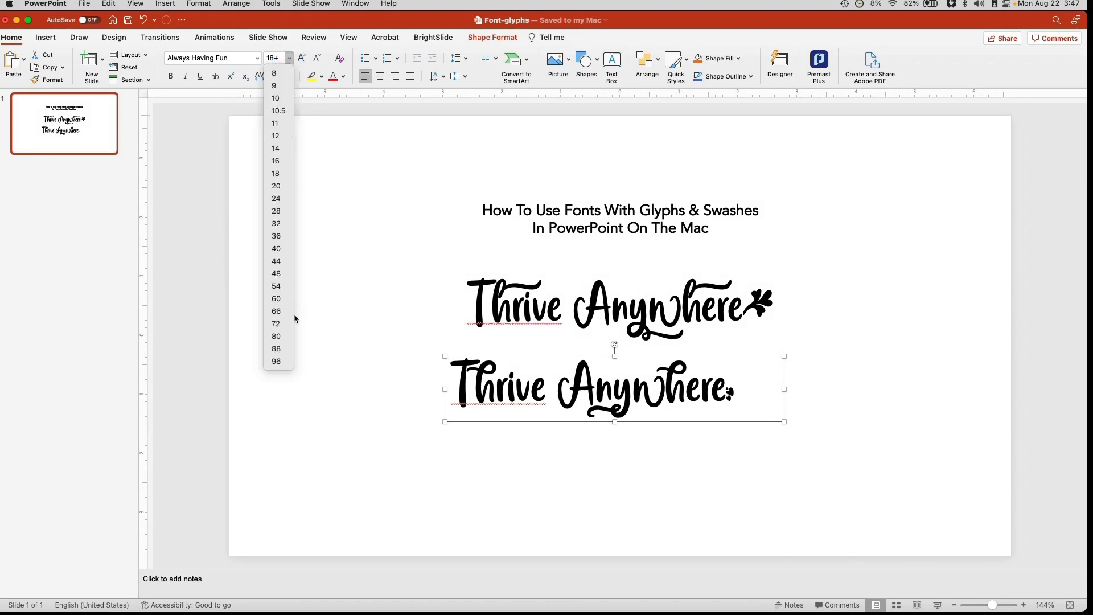
{"action": "left_click", "coordinate": [278, 337]}
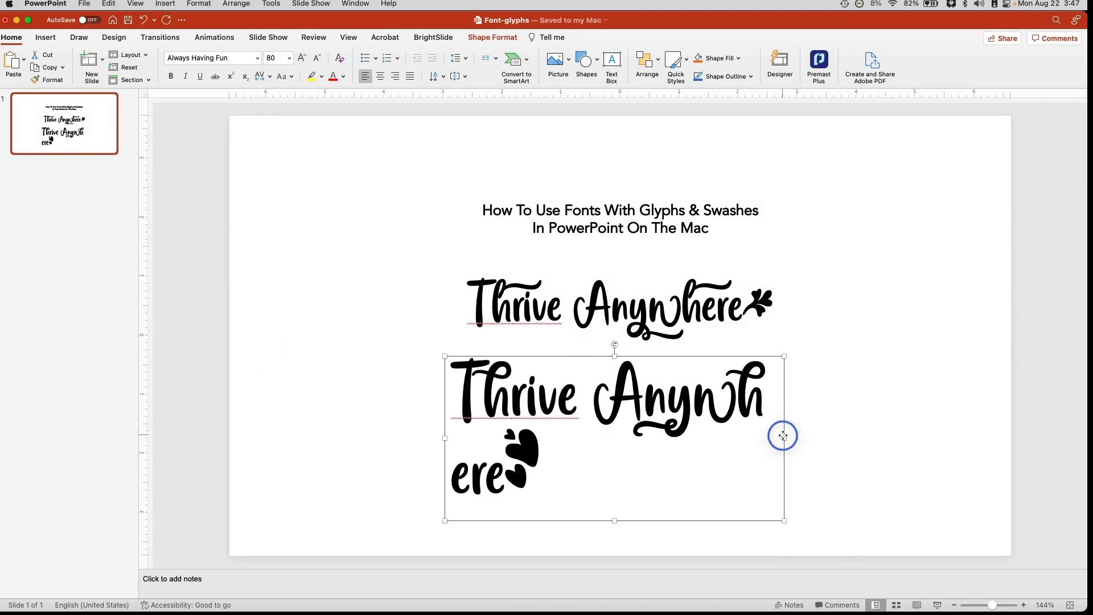
{"action": "left_click_drag", "start_coordinate": [783, 436], "coordinate": [878, 422]}
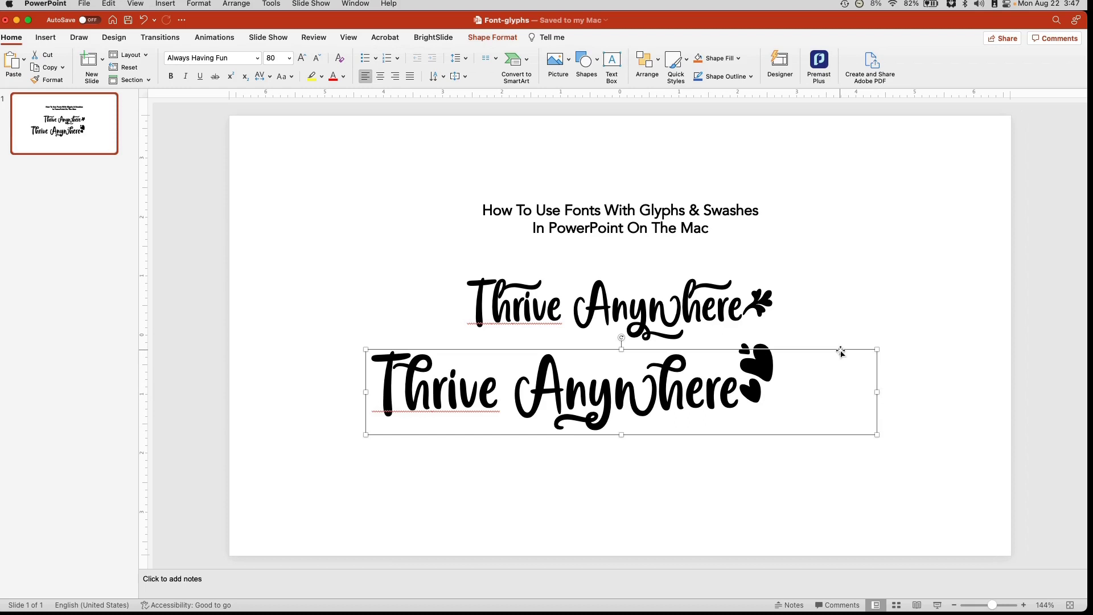
{"action": "left_click_drag", "start_coordinate": [841, 352], "coordinate": [851, 383]}
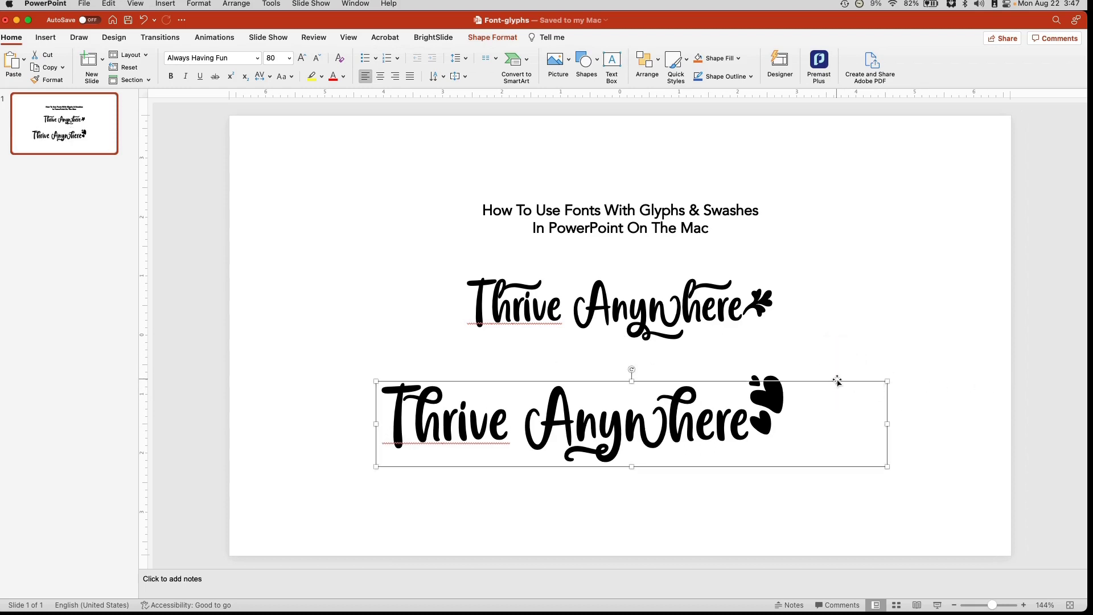
{"action": "left_click_drag", "start_coordinate": [838, 381], "coordinate": [877, 356]}
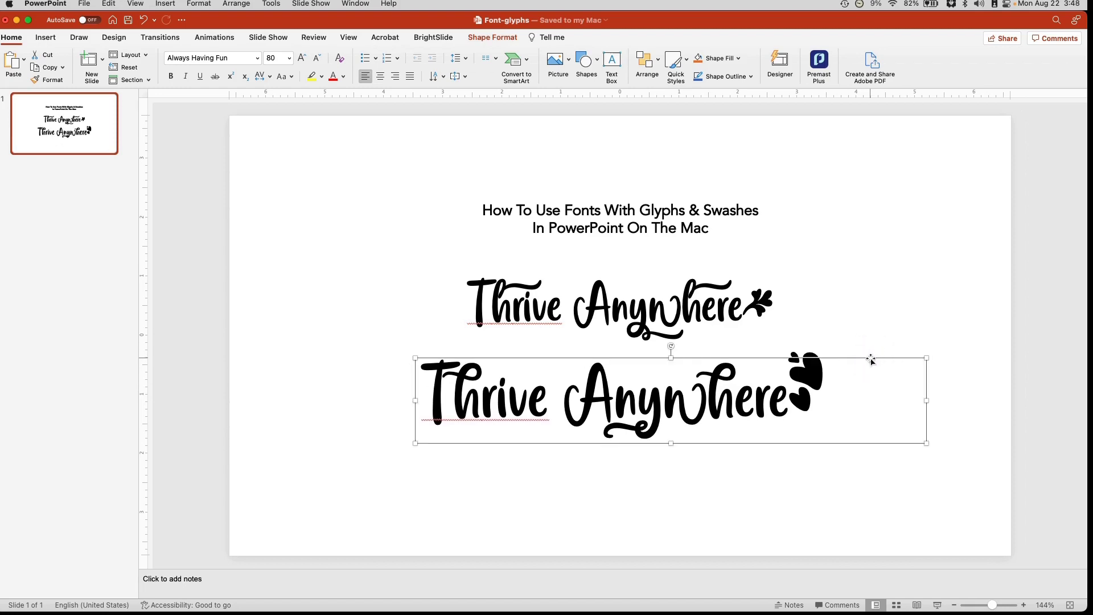